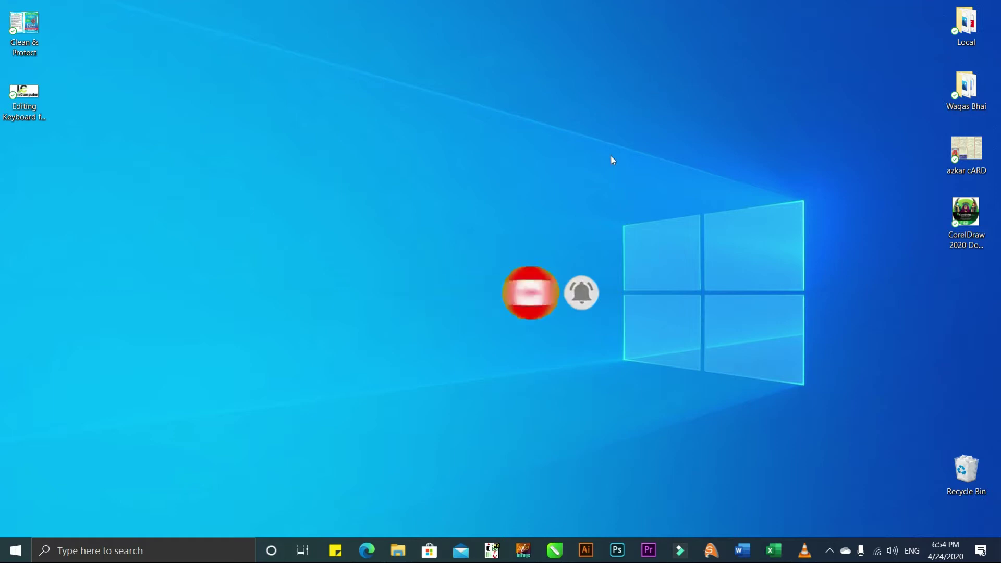
# Switch to InPage and draw a rectangular picture box about 3.06 by 1.73 inches, with an elliptical one about 2.85 by 2.27 inches below it
pyautogui.click(526, 550)
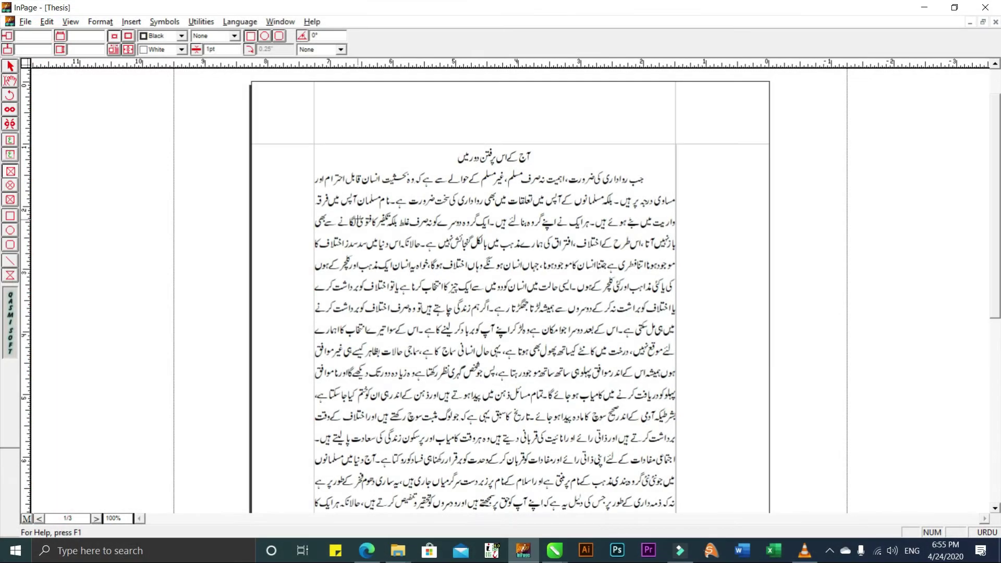
pyautogui.click(9, 172)
pyautogui.moveTo(383, 230); pyautogui.dragTo(575, 338)
pyautogui.click(11, 186)
pyautogui.moveTo(393, 369); pyautogui.dragTo(573, 512)
# Draw a rounded-corner picture box about 2.85 by 1.65 inches in the text below the elliptical box
pyautogui.scroll(-3, 573, 387)
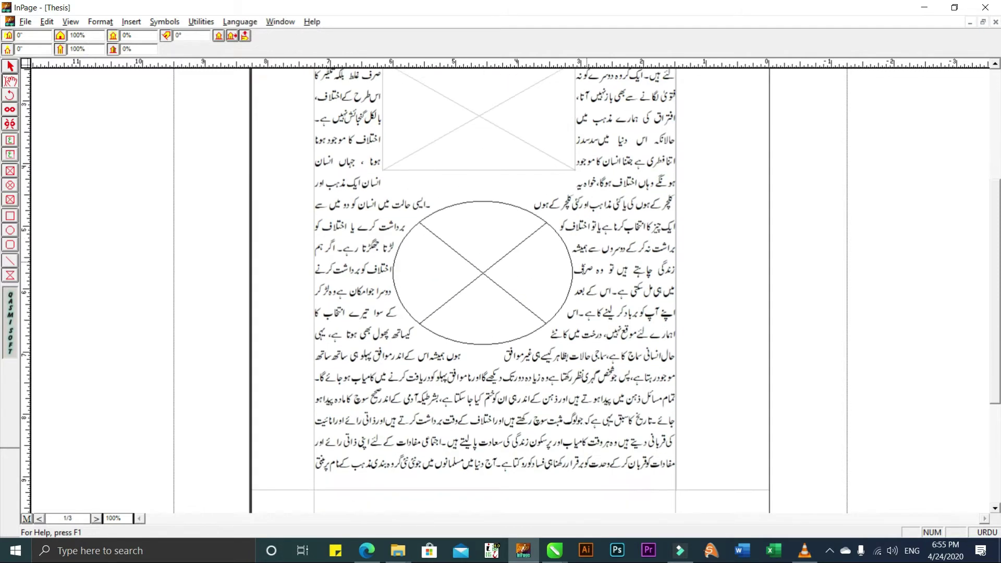
pyautogui.click(11, 244)
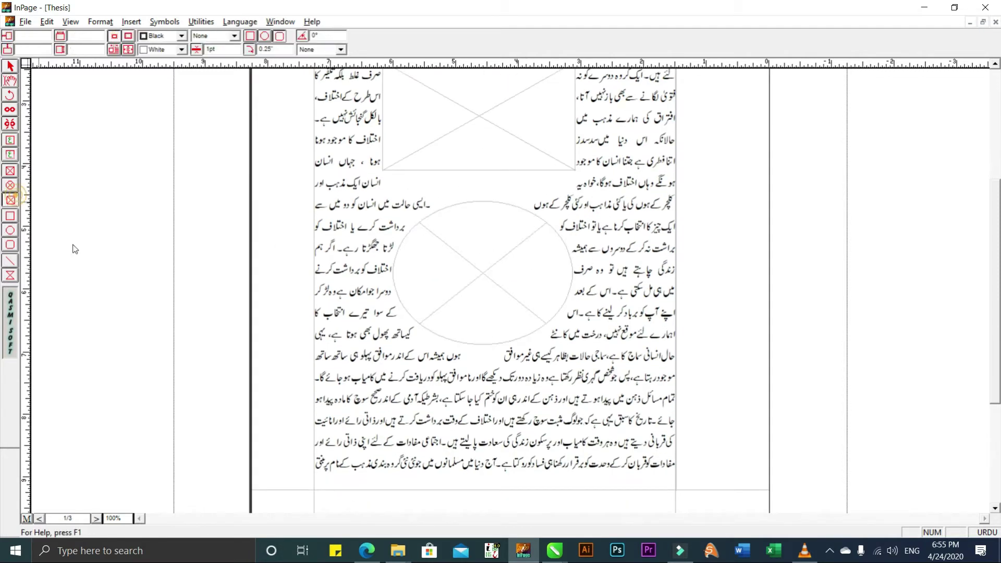
pyautogui.moveTo(386, 374); pyautogui.dragTo(566, 482)
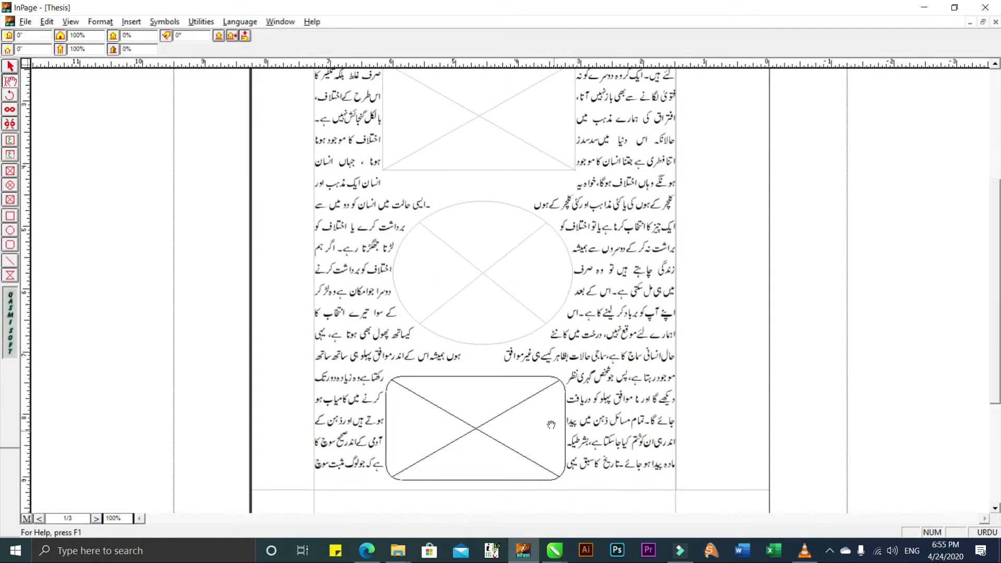
# Select the rounded, elliptical and rectangular picture boxes one after another
pyautogui.scroll(2, 549, 424)
pyautogui.scroll(-1, 523, 420)
pyautogui.click(11, 66)
pyautogui.click(470, 464)
pyautogui.click(536, 265)
pyautogui.click(531, 199)
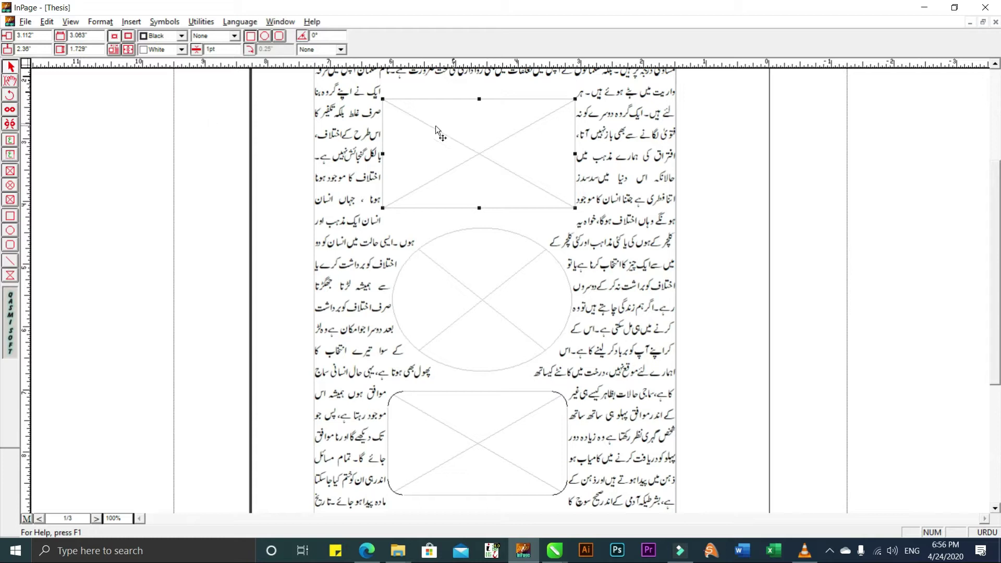
# Import the picture birthday-cake-outline-printable-for-kidz from folder C into the rectangular picture box
pyautogui.click(10, 81)
pyautogui.click(471, 157)
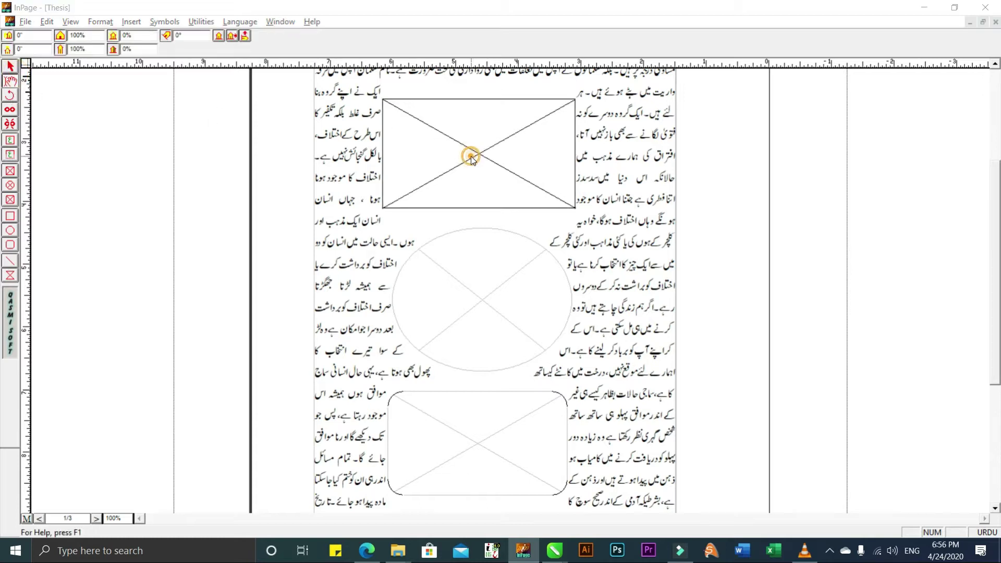
pyautogui.click(470, 156)
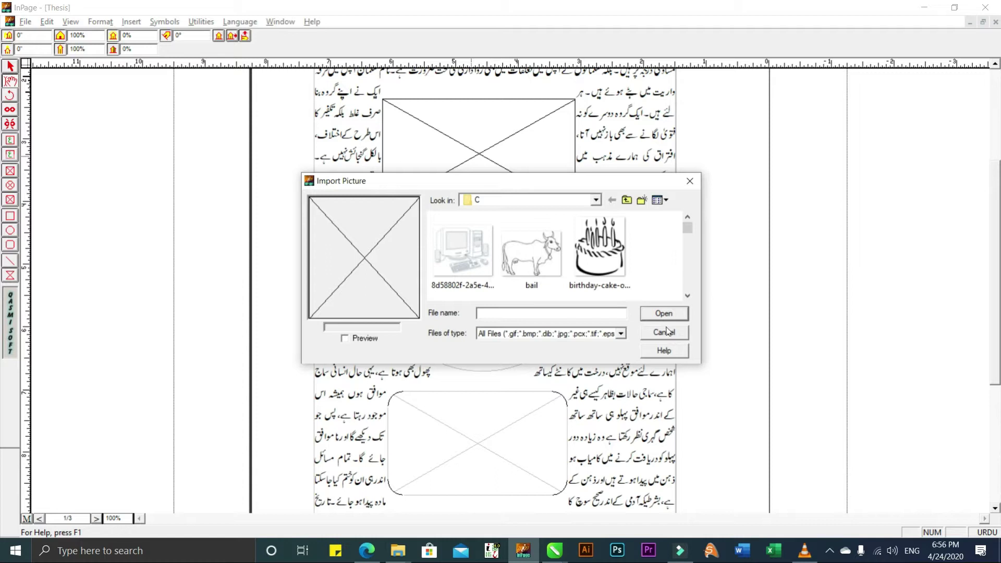
pyautogui.click(595, 200)
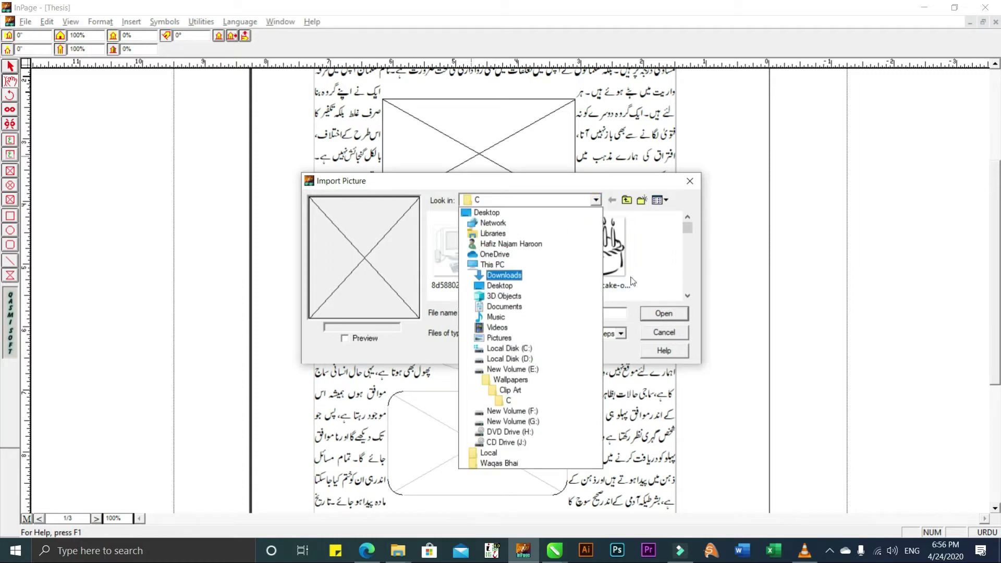
pyautogui.click(610, 258)
pyautogui.click(609, 258)
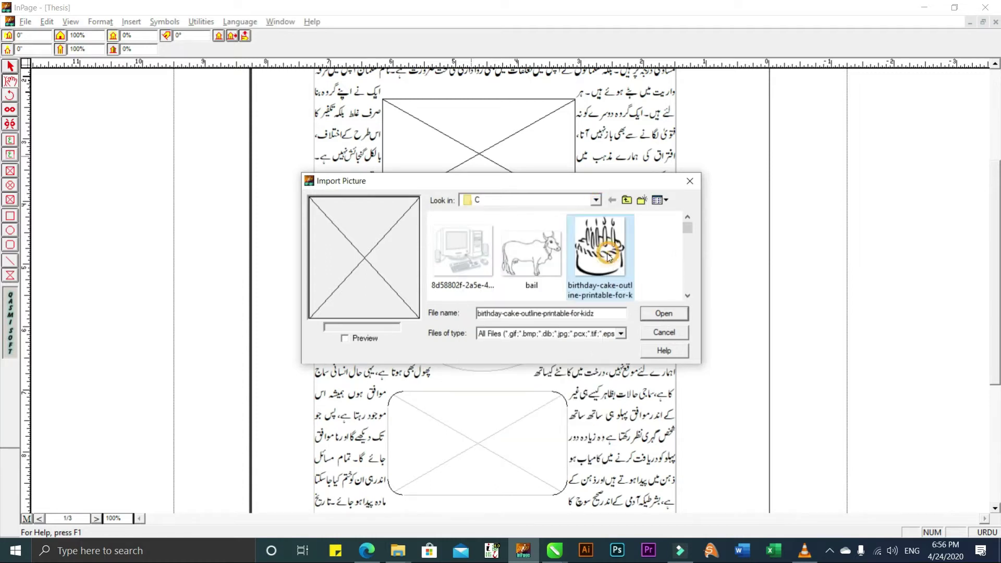
pyautogui.click(665, 314)
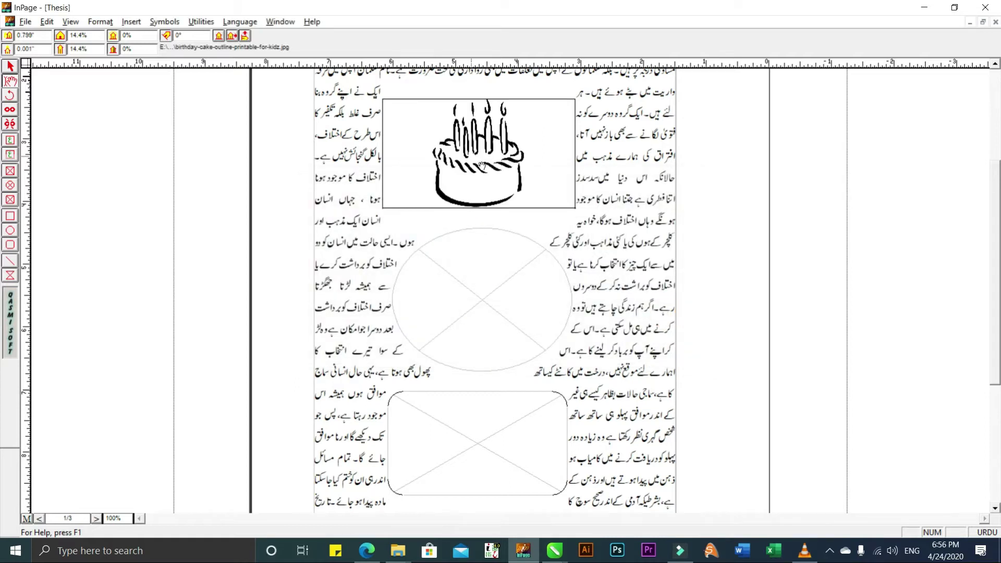
# Import the desktop computer picture into the elliptical box and the calendar picture into the rounded box
pyautogui.doubleClick(480, 301)
pyautogui.doubleClick(483, 289)
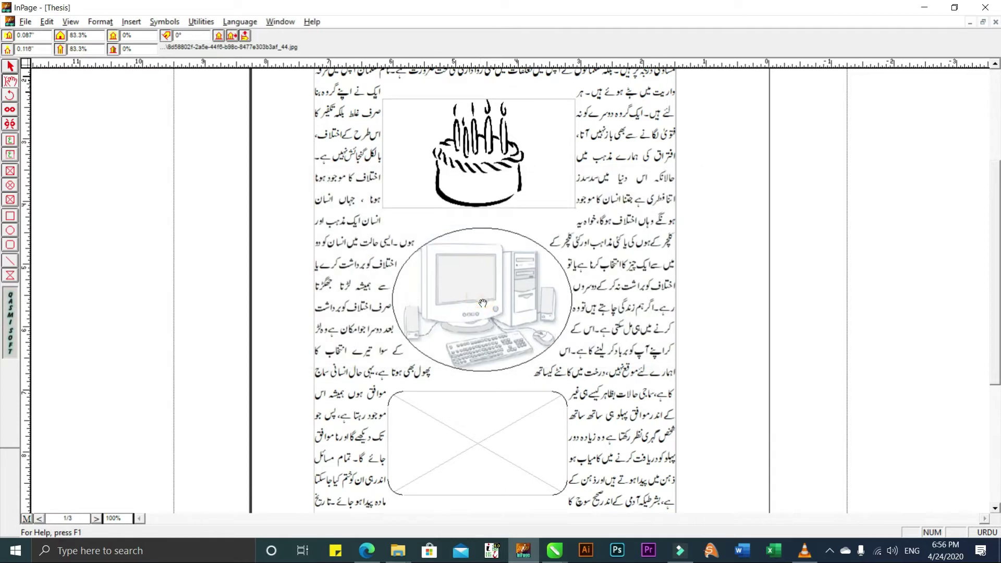
pyautogui.doubleClick(480, 451)
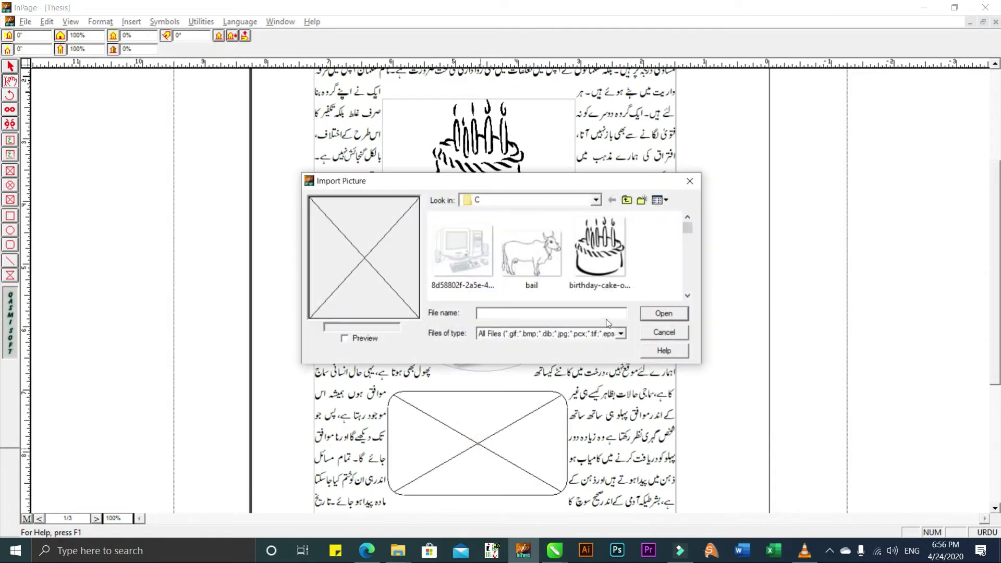
pyautogui.click(688, 296)
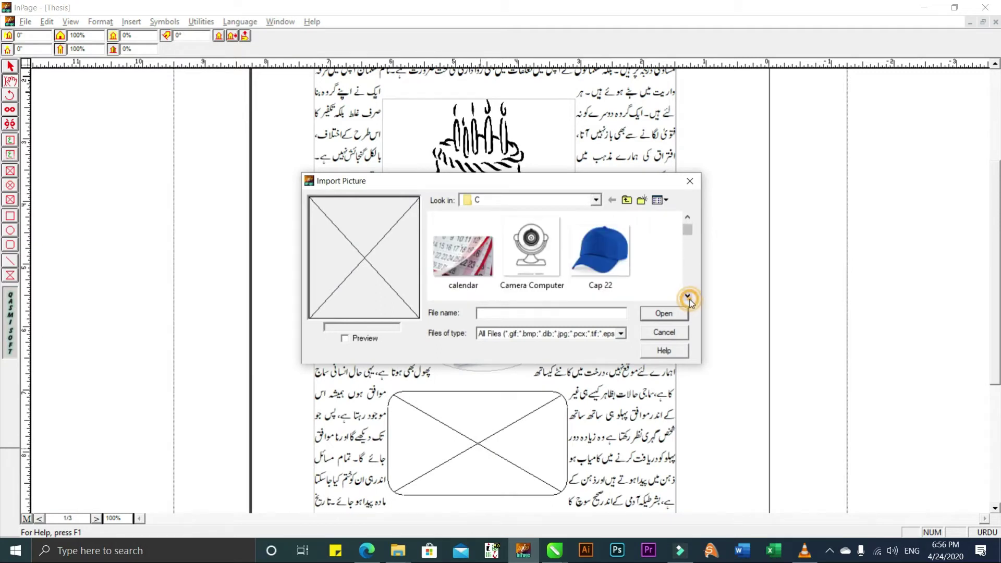
pyautogui.doubleClick(480, 267)
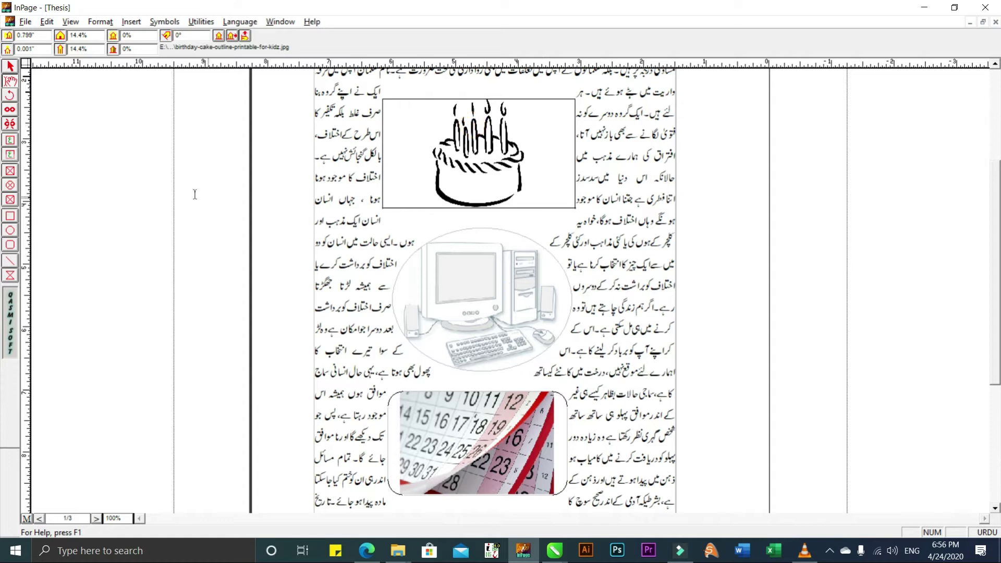
# Nudge the rounded calendar picture box sideways so that it lines up under the elliptical computer picture
pyautogui.scroll(2, 518, 224)
pyautogui.moveTo(548, 321); pyautogui.dragTo(548, 267)
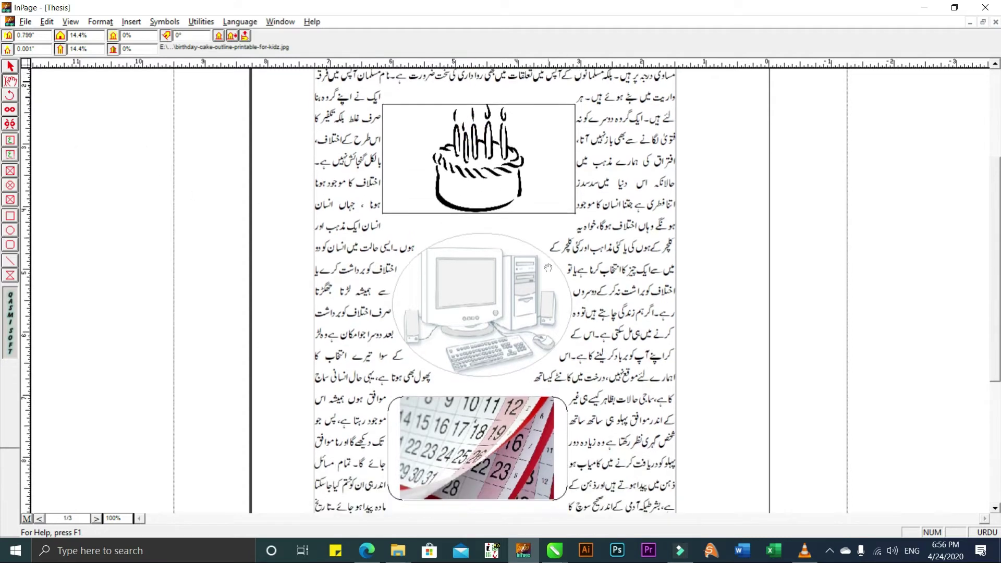
pyautogui.click(10, 67)
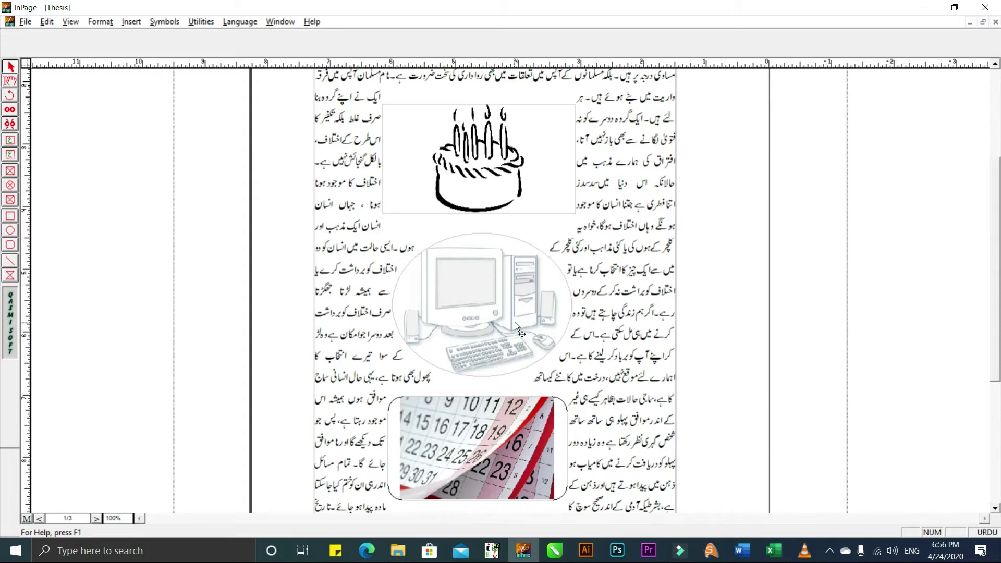
pyautogui.scroll(-1, 514, 321)
pyautogui.click(516, 415)
pyautogui.moveTo(516, 415)
pyautogui.mouseDown()
pyautogui.moveTo(518, 423)
pyautogui.moveTo(516, 414)
pyautogui.mouseUp()
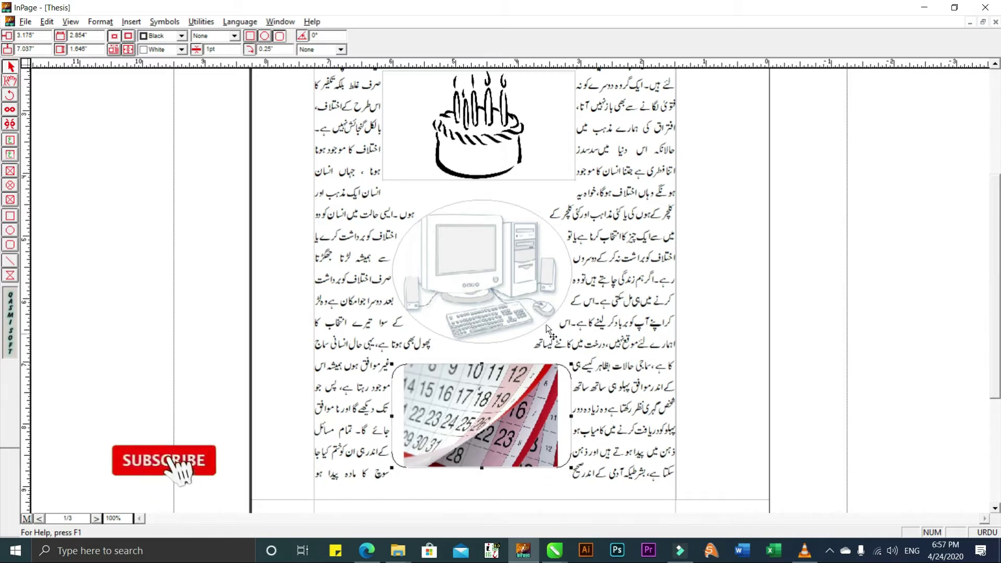
# Select the elliptical computer picture box and give it a solid line border
pyautogui.scroll(1, 549, 324)
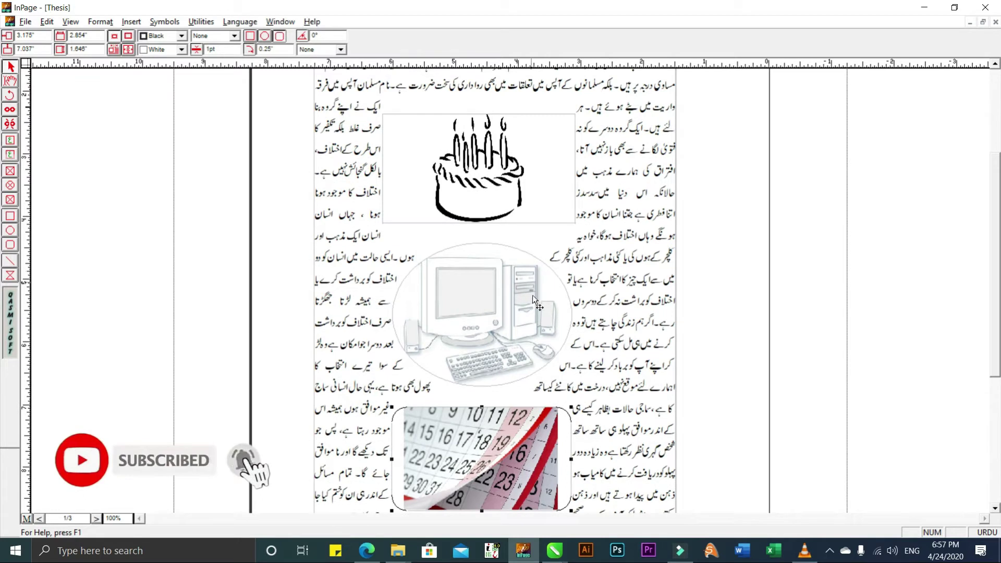
pyautogui.scroll(1, 535, 320)
pyautogui.click(526, 246)
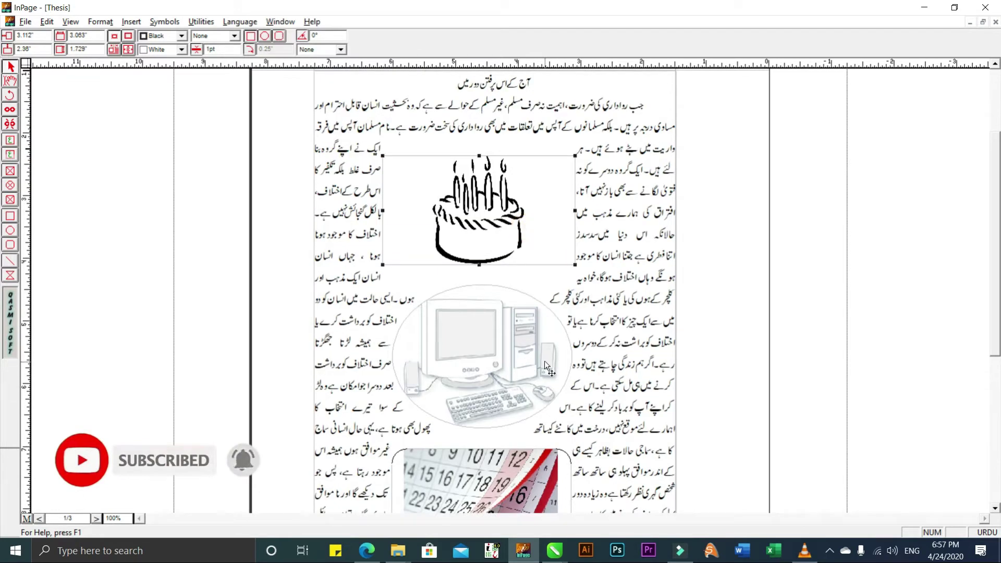
pyautogui.scroll(-1, 544, 361)
pyautogui.click(514, 246)
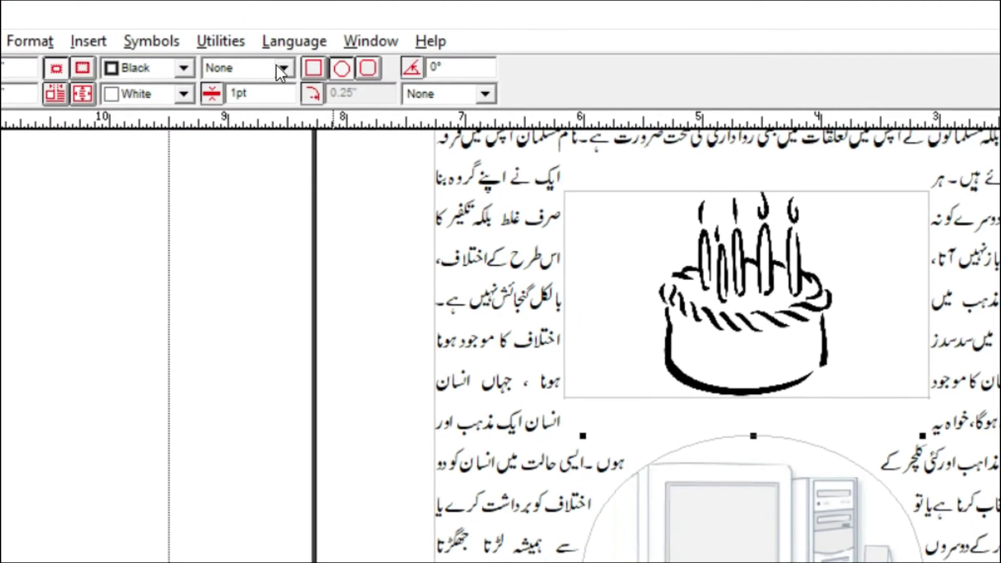
pyautogui.click(235, 36)
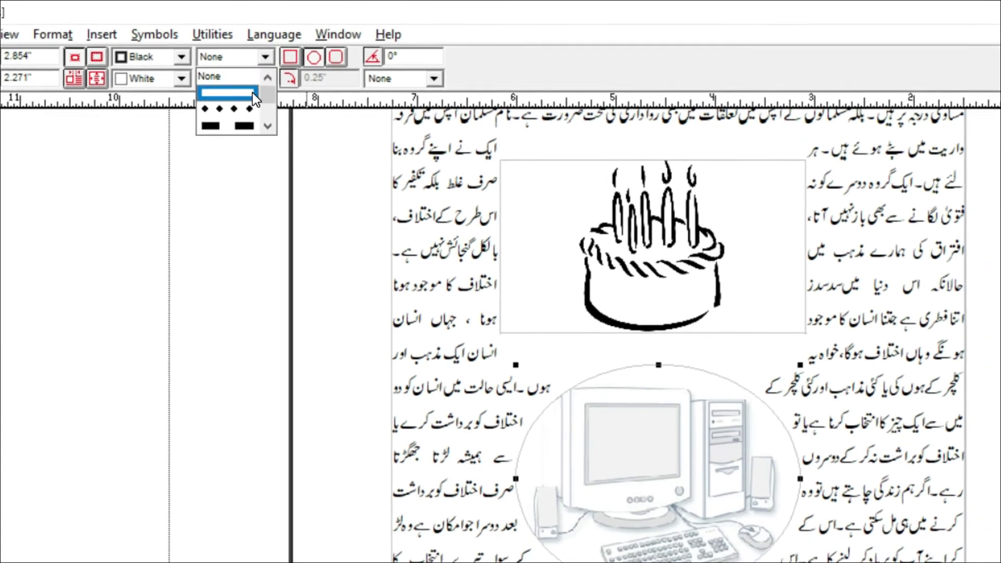
pyautogui.click(252, 92)
# Change the elliptical box's border to the line style made of diamonds joined by dashes
pyautogui.click(265, 57)
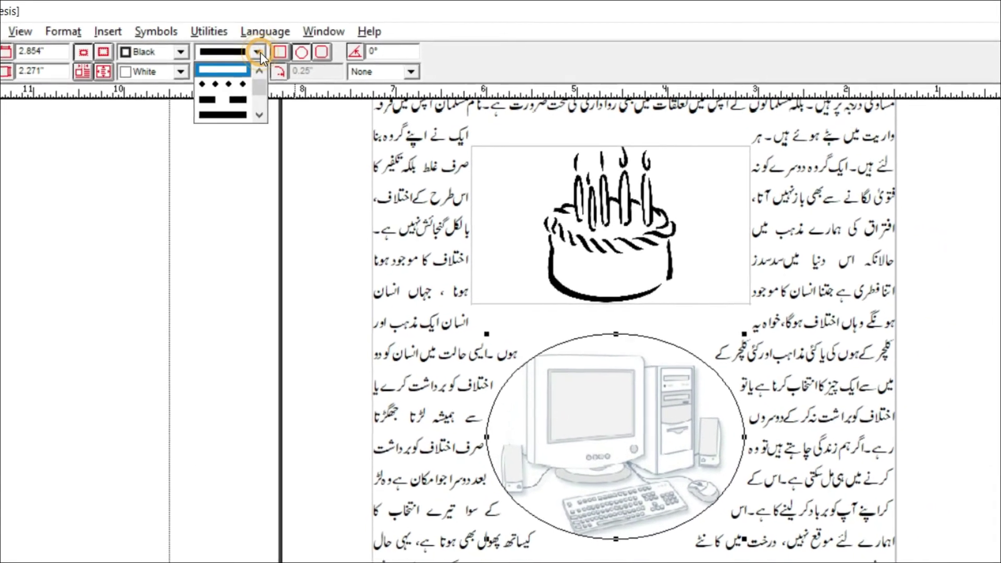
pyautogui.click(257, 109)
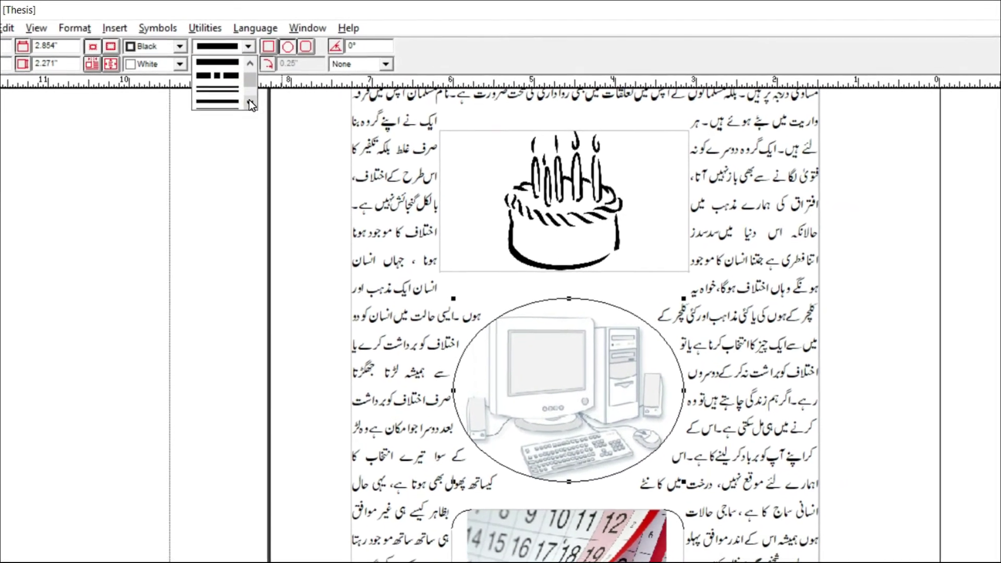
pyautogui.click(249, 102)
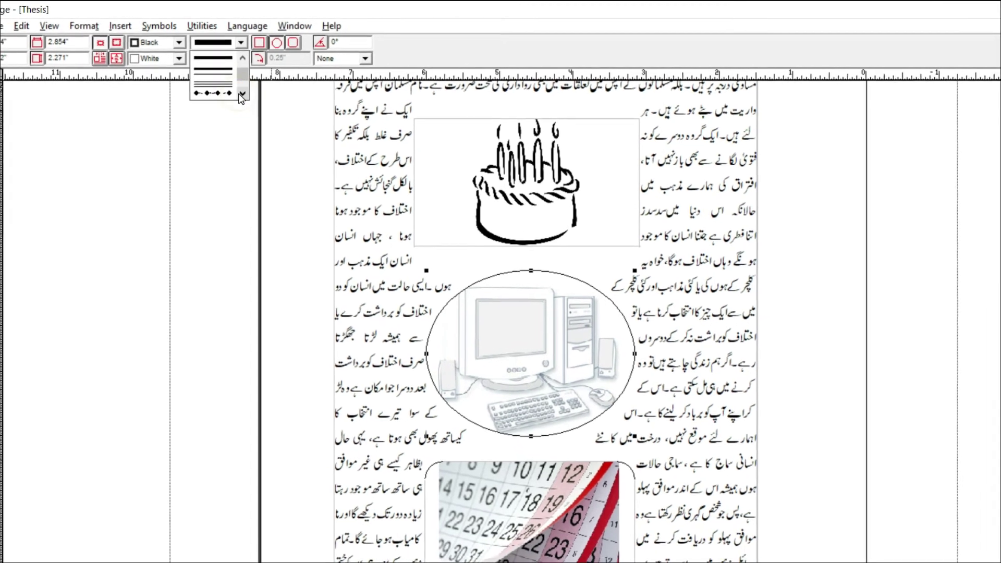
pyautogui.click(220, 94)
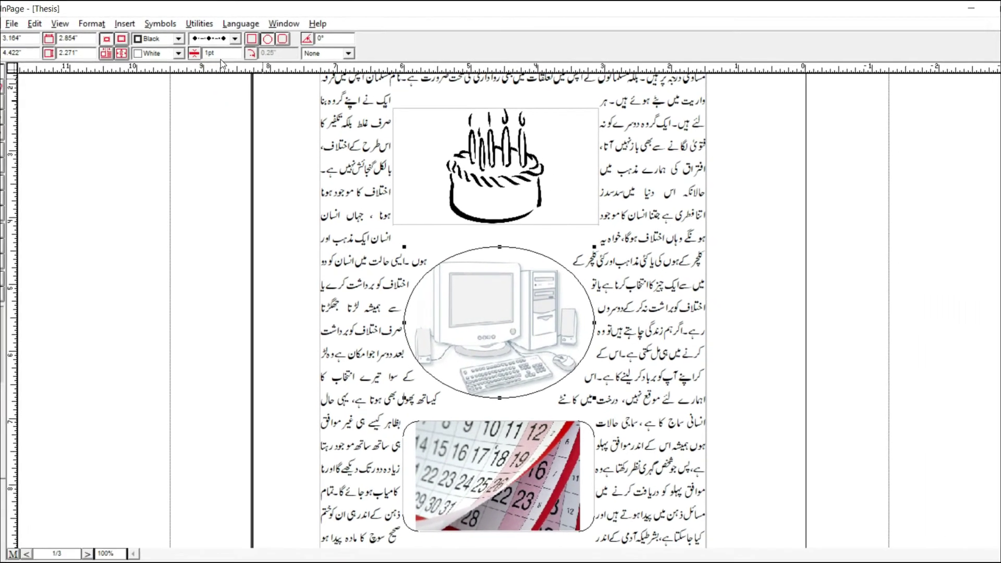
# Set the elliptical box's border thickness to 5 pt and its line style to the arrowhead pattern
pyautogui.doubleClick(223, 52)
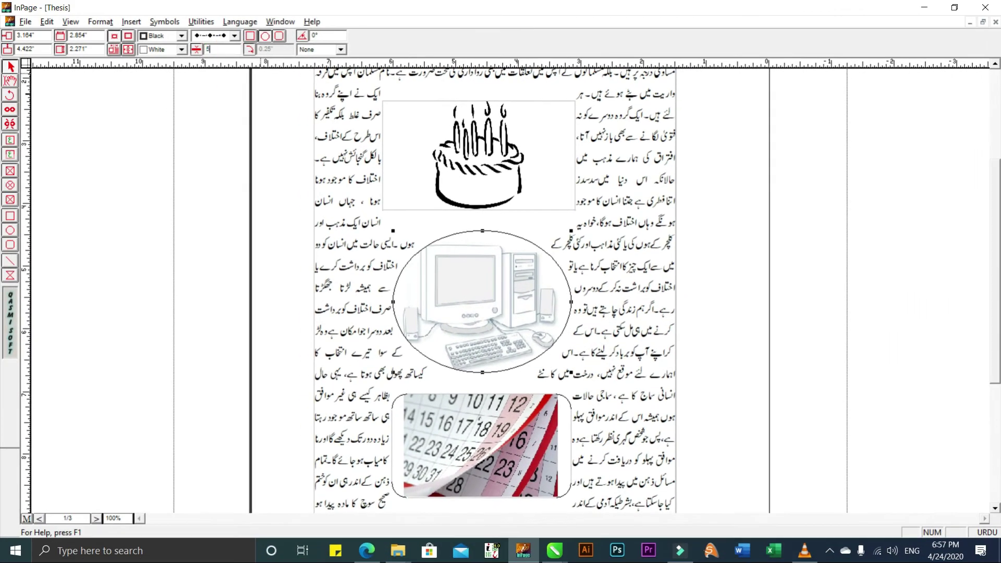
pyautogui.write('5')
pyautogui.press('Return')
pyautogui.click(199, 38)
pyautogui.click(218, 71)
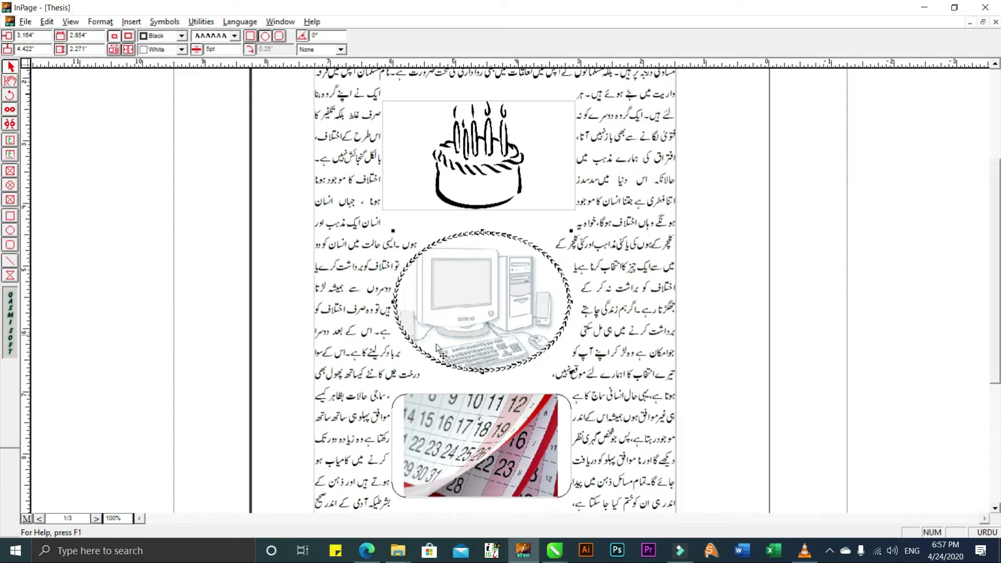
# Select the cake, computer and calendar picture boxes together and move them sideways across the page's left edge
pyautogui.click(549, 186)
pyautogui.click(587, 288)
pyautogui.scroll(-3, 540, 389)
pyautogui.click(539, 389)
pyautogui.scroll(3, 521, 240)
pyautogui.scroll(-1, 558, 300)
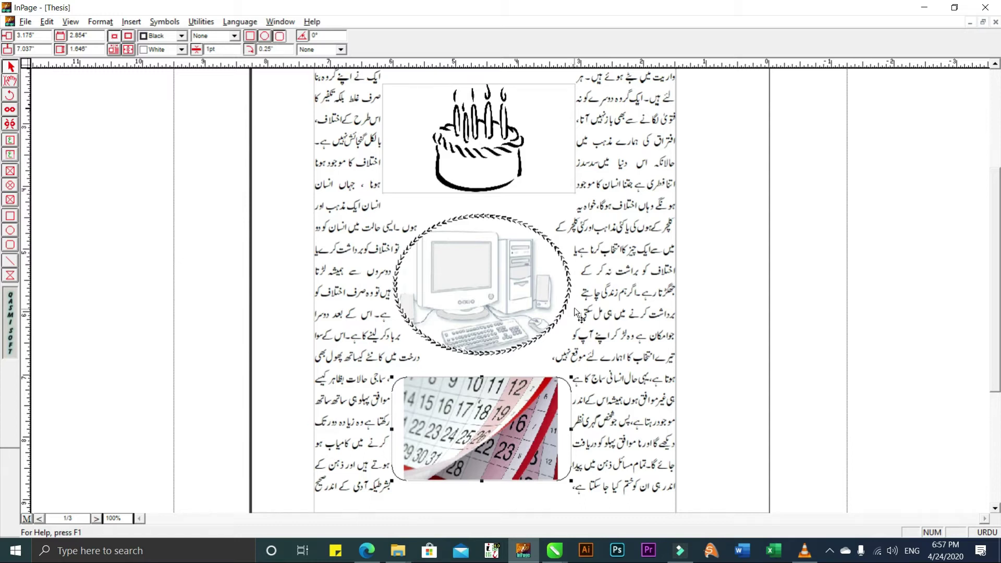
pyautogui.scroll(1, 576, 313)
pyautogui.click(508, 180)
pyautogui.keyDown('shift'); pyautogui.click(524, 399); pyautogui.keyUp('shift')
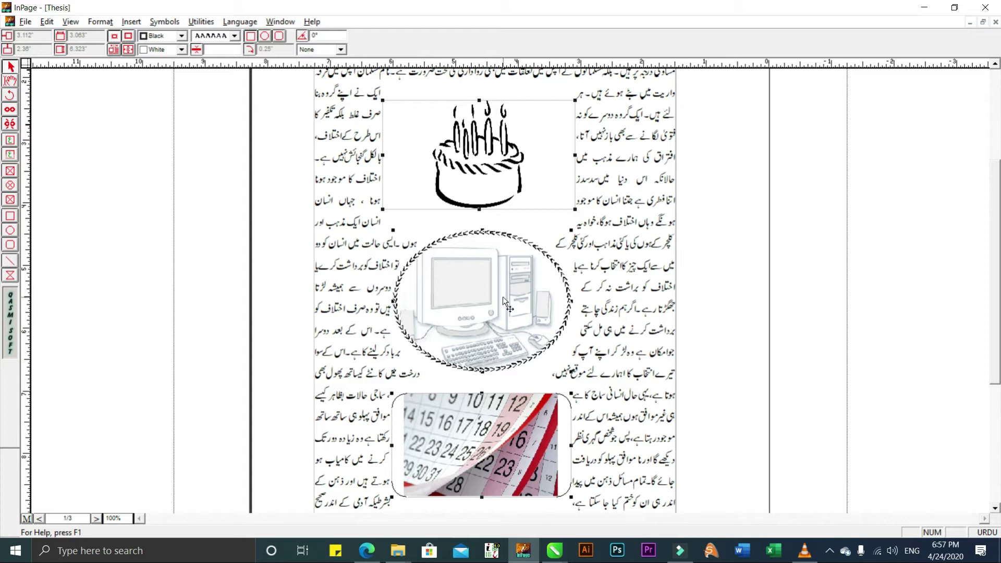
pyautogui.moveTo(526, 295); pyautogui.dragTo(264, 285)
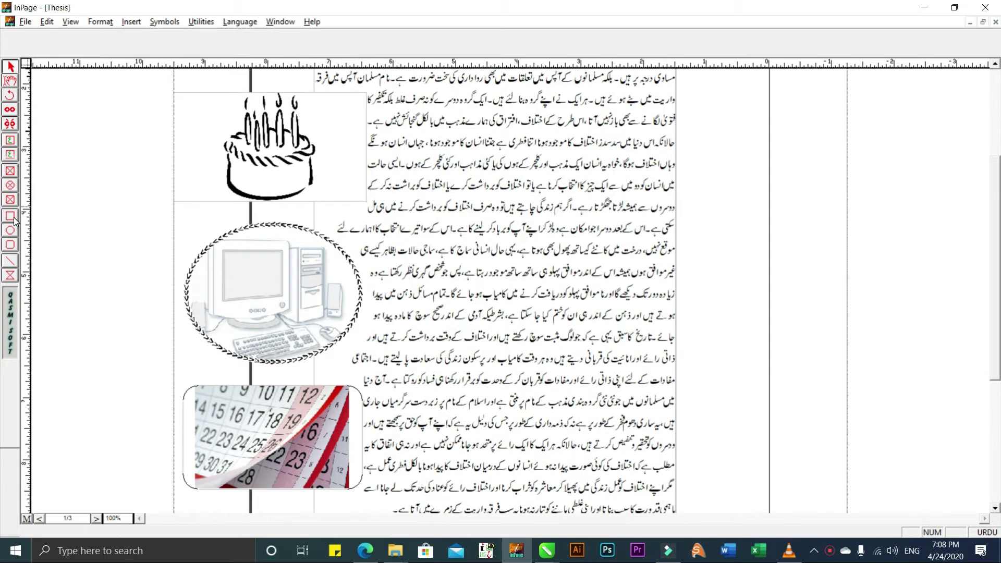
# Insert a blank line between the article's heading and its first paragraph
pyautogui.moveTo(441, 164); pyautogui.dragTo(425, 270)
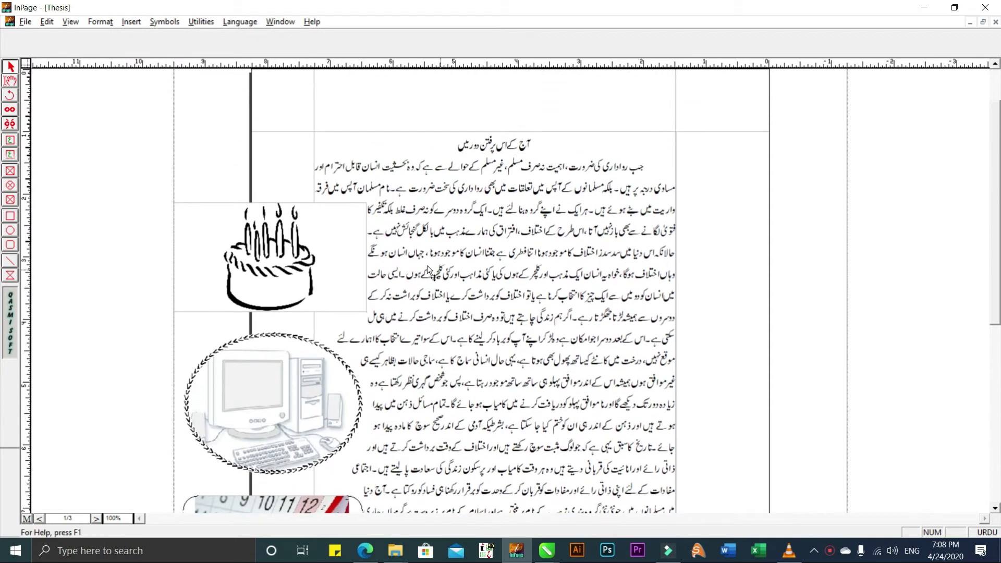
pyautogui.click(482, 143)
pyautogui.click(487, 149)
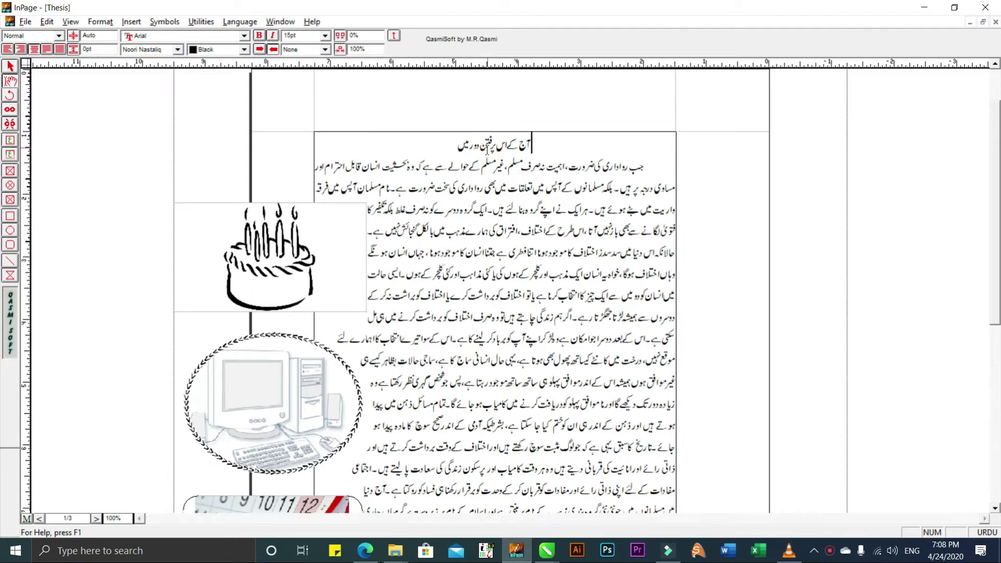
pyautogui.press('Return')
# Select the article's heading text and set its character size to 28 pt
pyautogui.hotkey('shift', 'End')
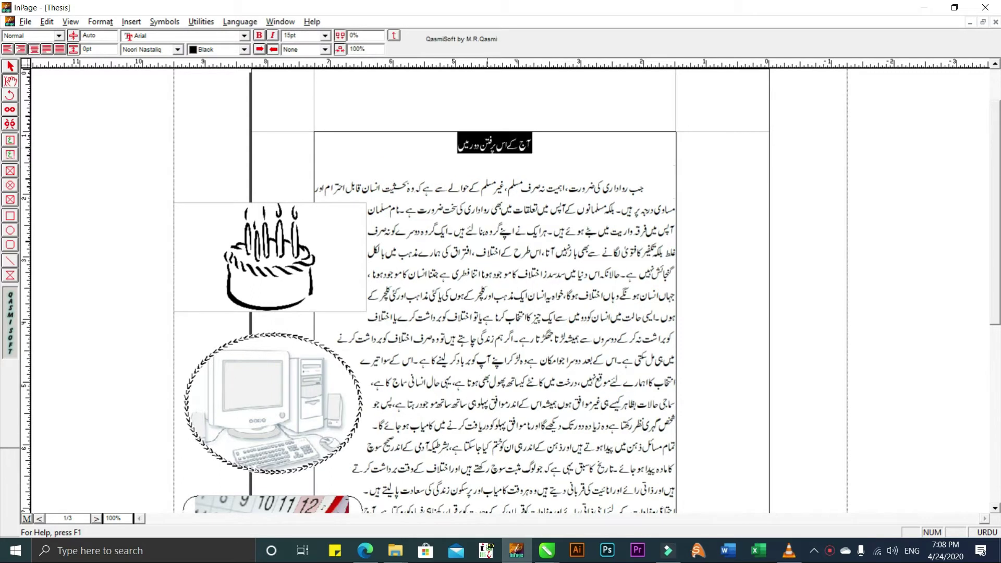
pyautogui.doubleClick(304, 37)
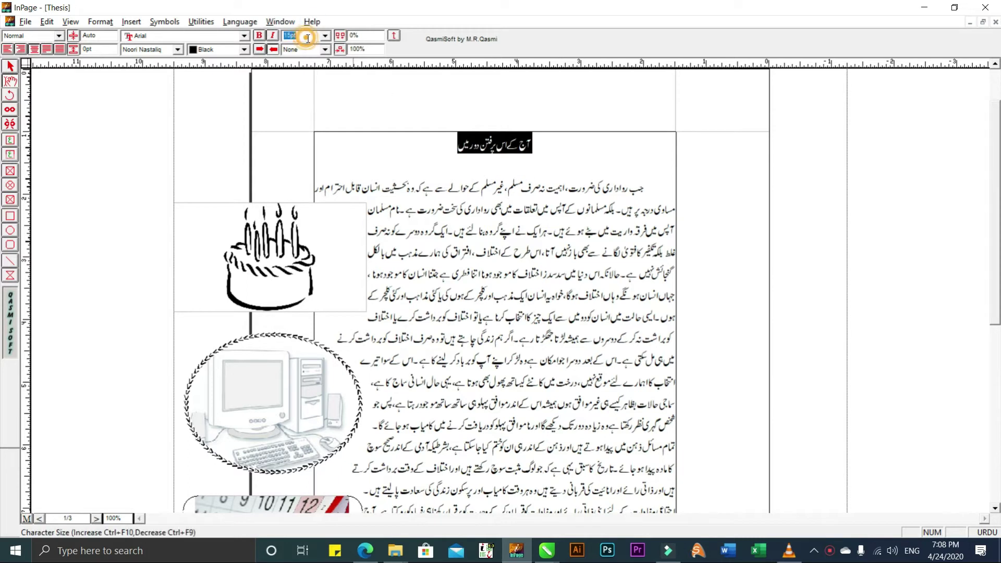
pyautogui.write('28')
pyautogui.press('Return')
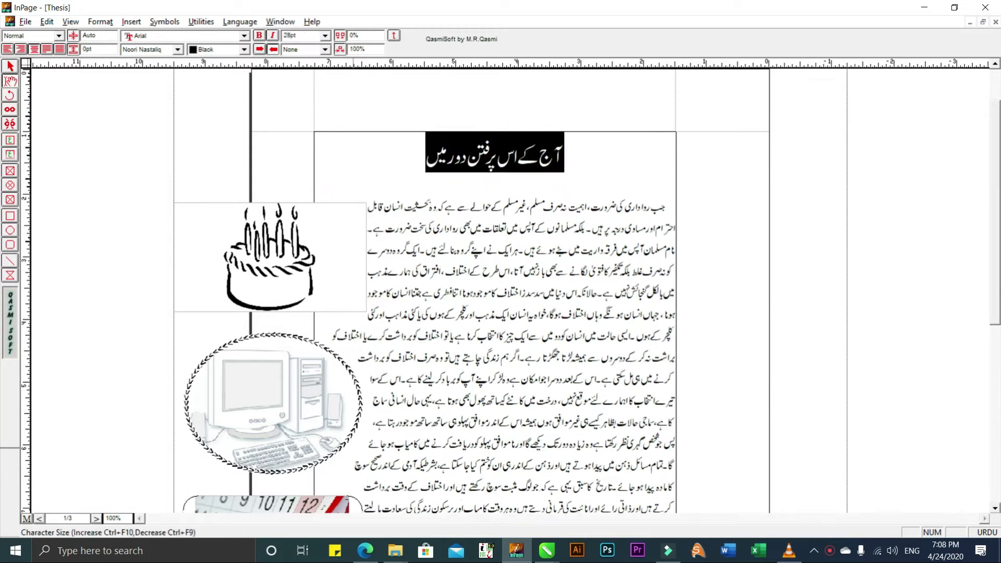
# Draw a rectangle around the article's heading, about 3.08 inches wide and 0.79 inches high
pyautogui.press('Home')
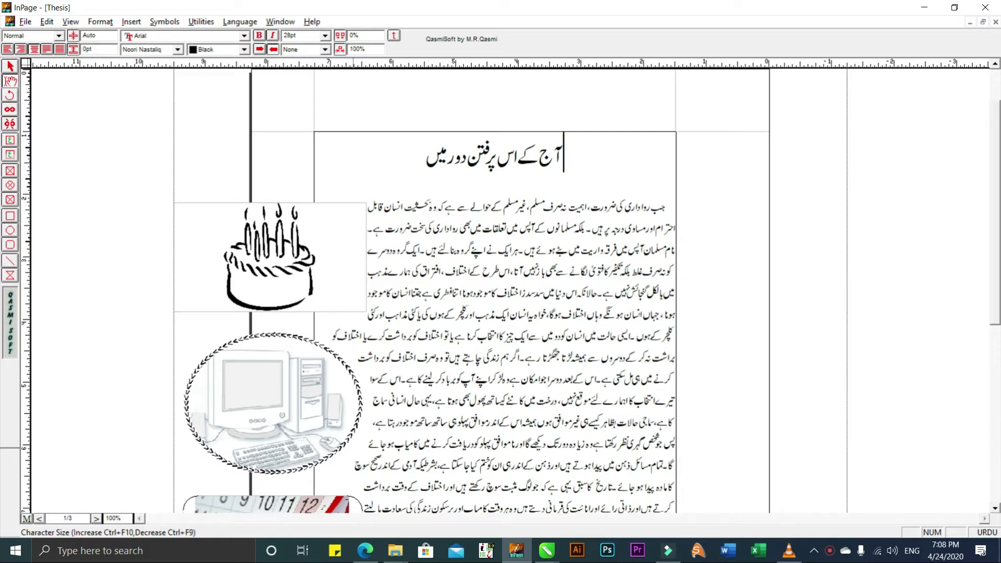
pyautogui.click(10, 219)
pyautogui.moveTo(390, 132)
pyautogui.mouseDown()
pyautogui.moveTo(417, 151)
pyautogui.moveTo(587, 180)
pyautogui.mouseUp()
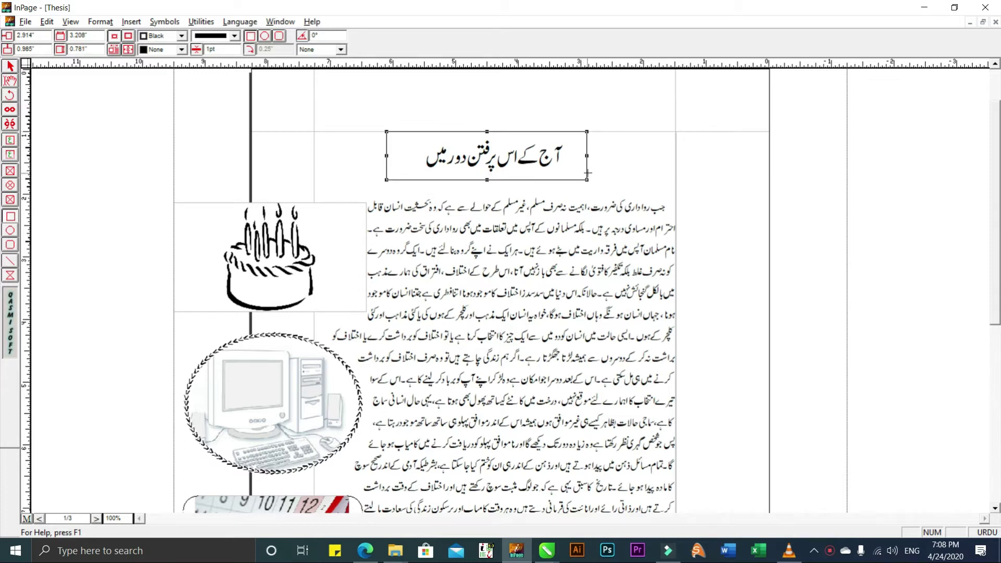
pyautogui.moveTo(588, 180); pyautogui.dragTo(588, 181)
pyautogui.moveTo(389, 156); pyautogui.dragTo(398, 156)
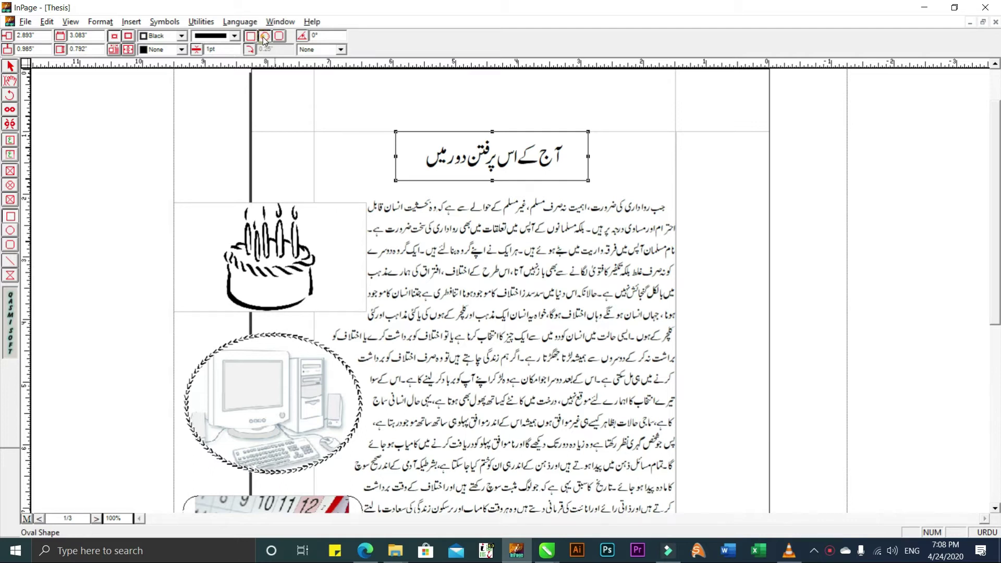
# Try the oval shape on the heading's box, settle on the rounded rectangle shape, and fill it with black
pyautogui.click(264, 36)
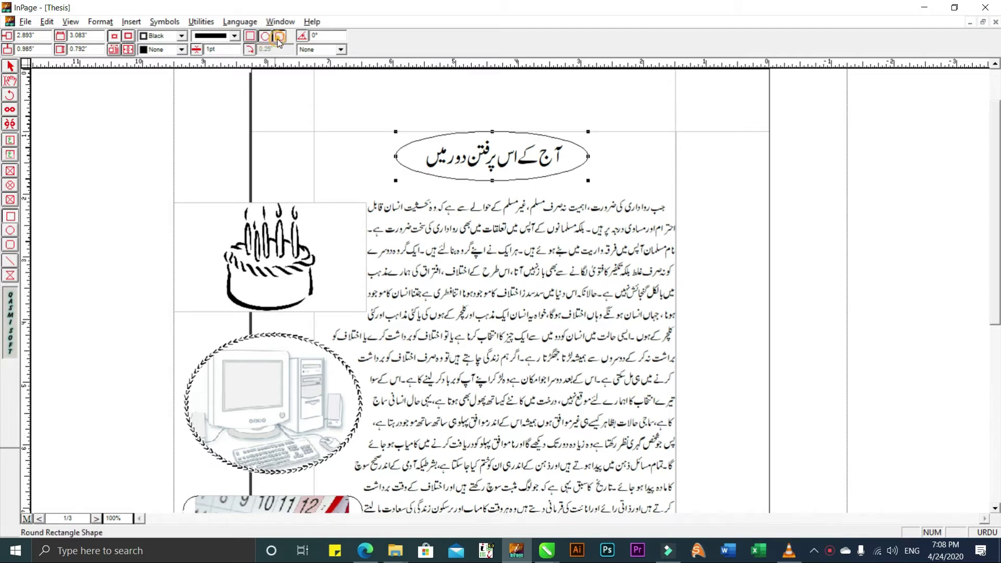
pyautogui.click(279, 36)
pyautogui.click(264, 36)
pyautogui.click(250, 36)
pyautogui.click(279, 37)
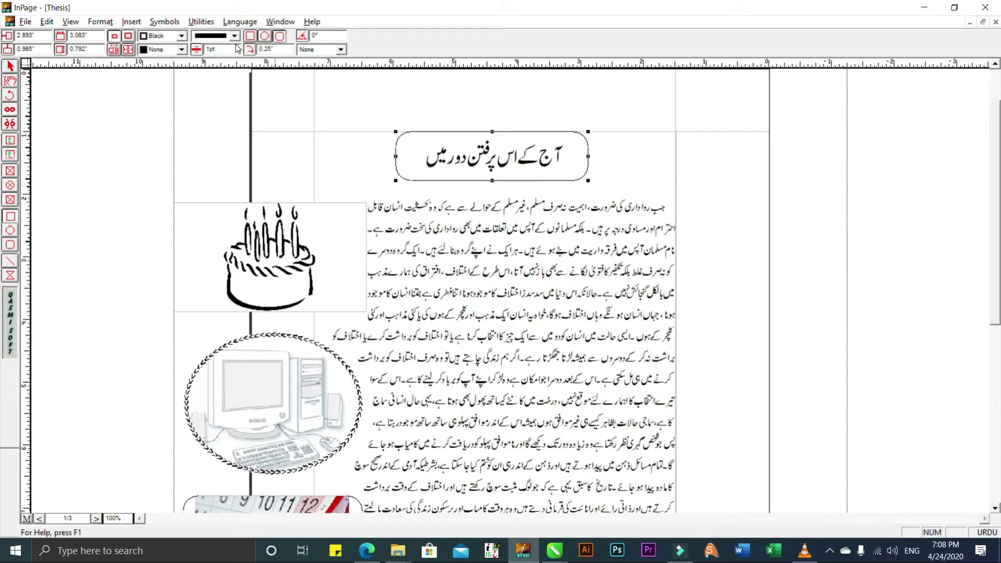
pyautogui.click(182, 49)
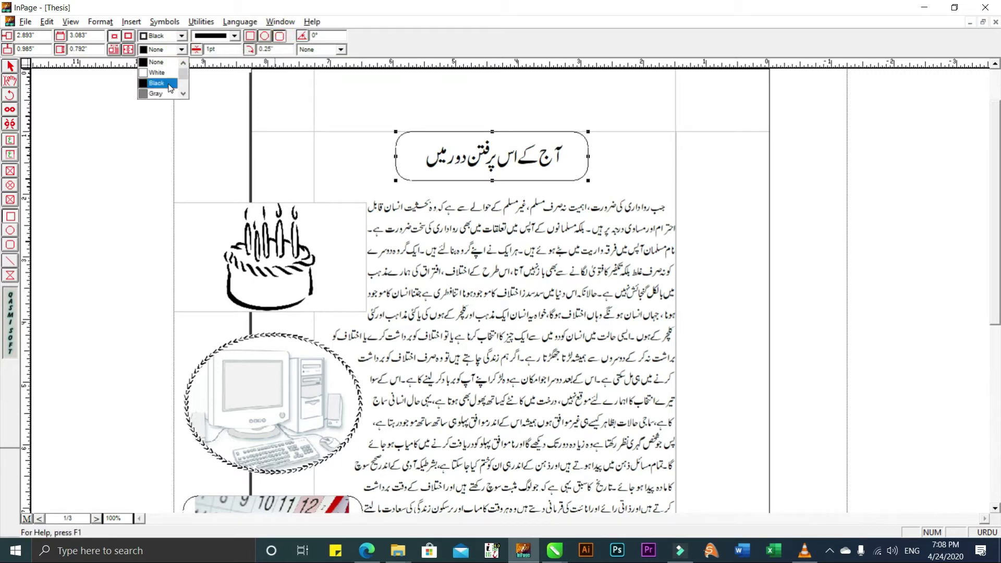
pyautogui.click(170, 84)
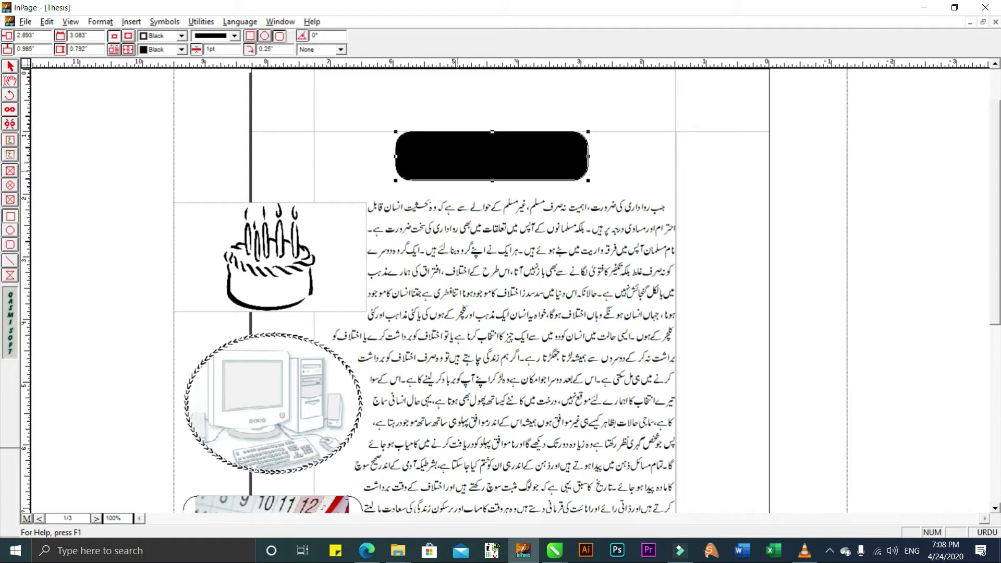
# Select the article's heading text and set its colour to white
pyautogui.click(12, 84)
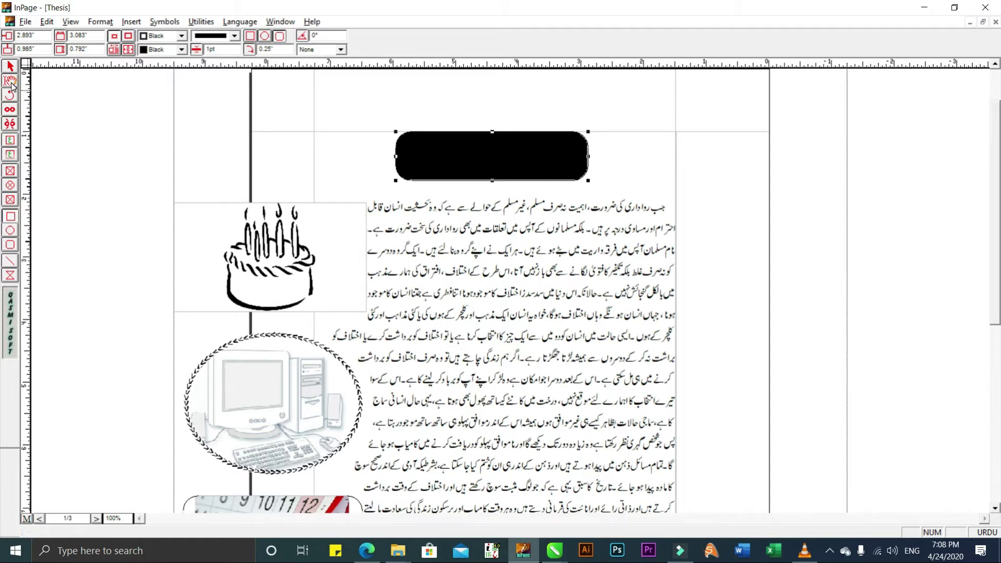
pyautogui.click(640, 156)
pyautogui.moveTo(561, 159); pyautogui.dragTo(425, 158)
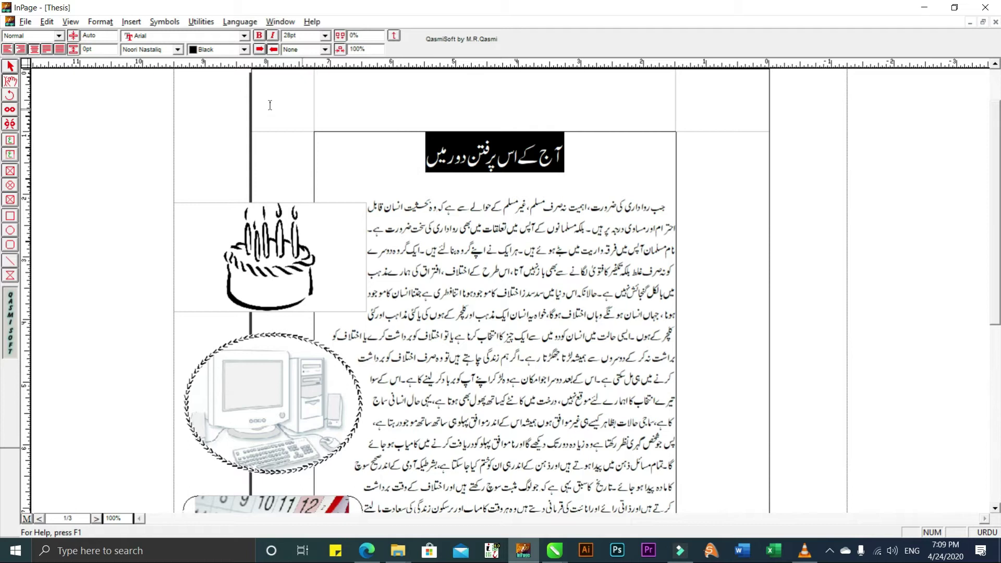
pyautogui.click(243, 50)
pyautogui.click(246, 63)
pyautogui.click(214, 62)
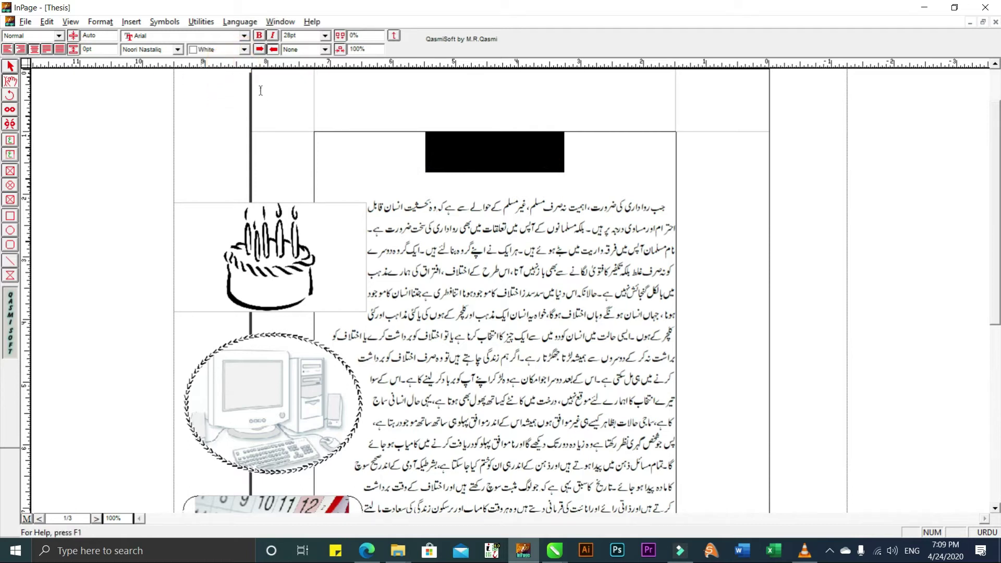
pyautogui.click(469, 167)
pyautogui.click(497, 209)
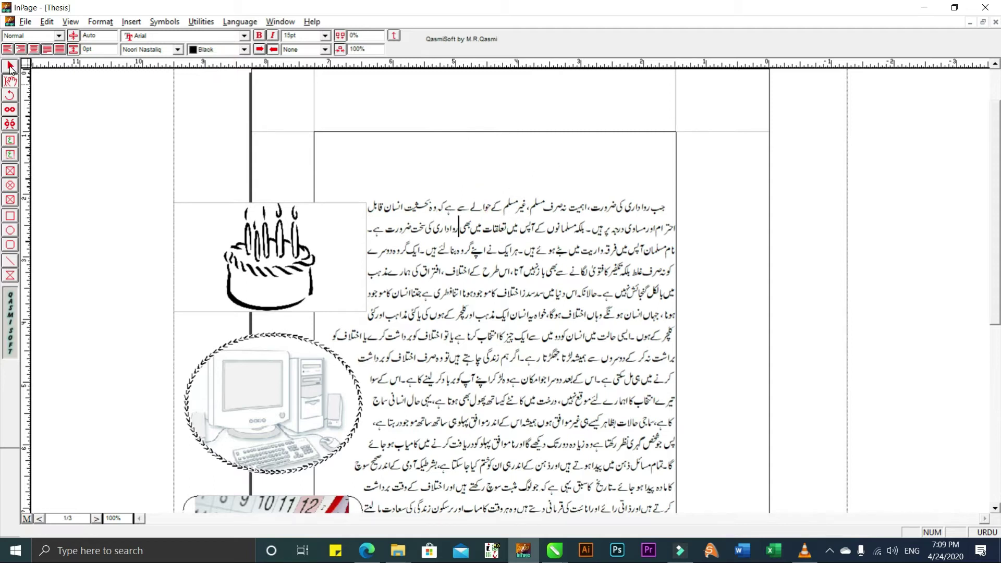
# Send the black rounded rectangle behind the heading text
pyautogui.click(10, 66)
pyautogui.click(466, 150)
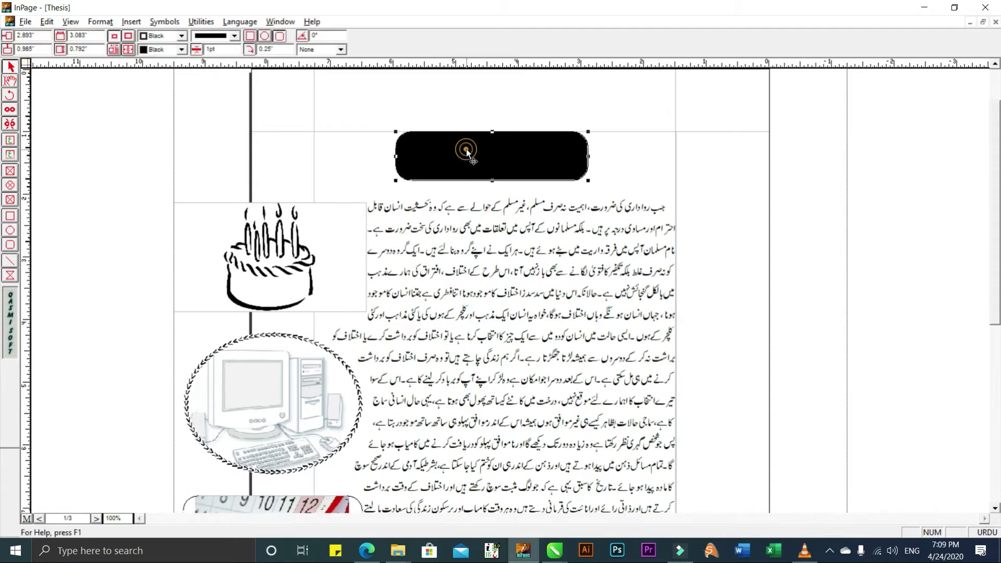
pyautogui.click(48, 22)
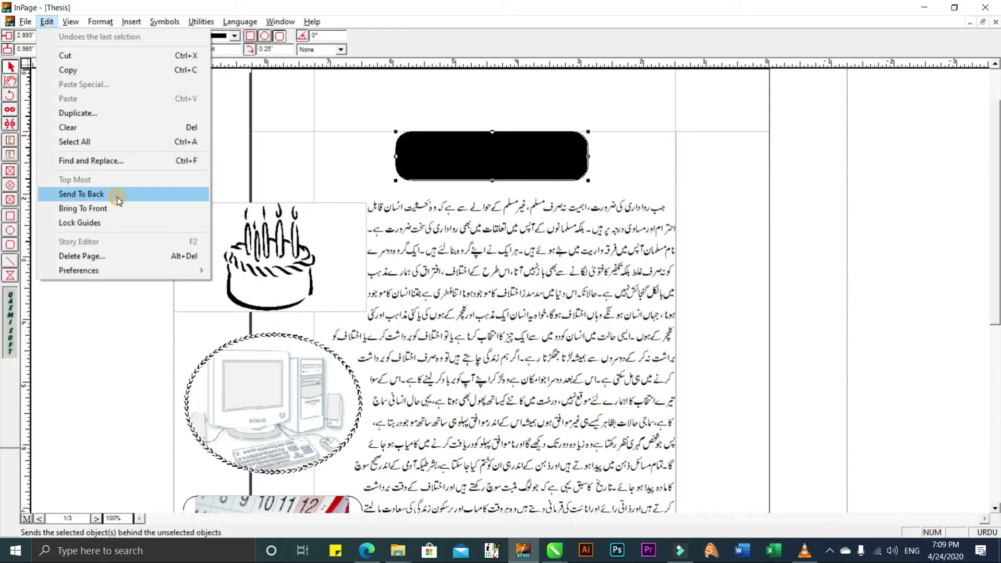
pyautogui.click(117, 198)
# Split the first paragraph's opening phrase "جب رواداری کی ضرورت،" onto its own centred line, followed by a blank line
pyautogui.click(486, 202)
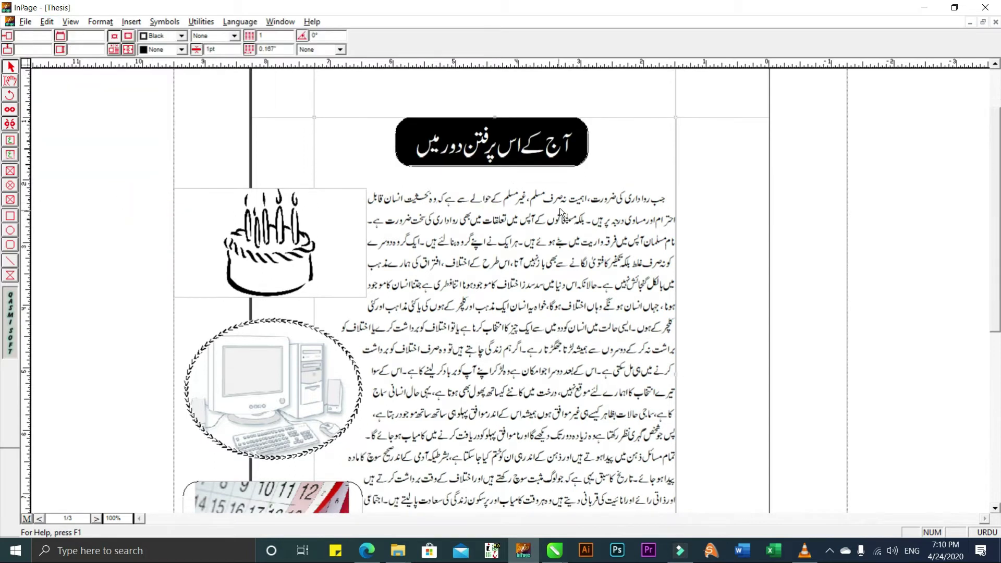
pyautogui.doubleClick(571, 200)
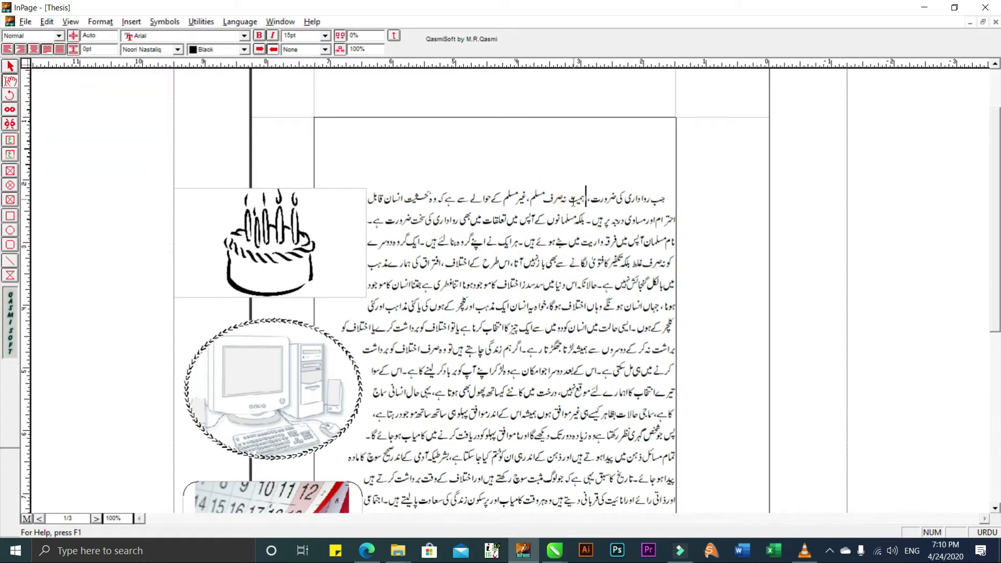
pyautogui.press('Return')
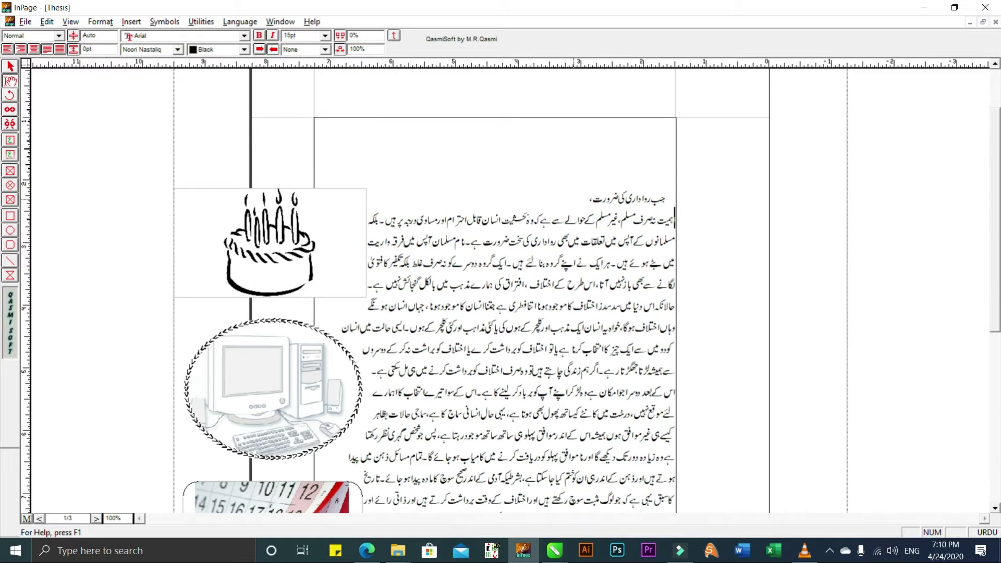
pyautogui.press('Return')
pyautogui.hotkey('ctrl', 'shift', 'c')
# Set the character size of the subheading "جب رواداری کی ضرورت،" to 22 pt
pyautogui.moveTo(478, 201); pyautogui.dragTo(572, 201)
pyautogui.hotkey('ctrl', 'shift', 'p')
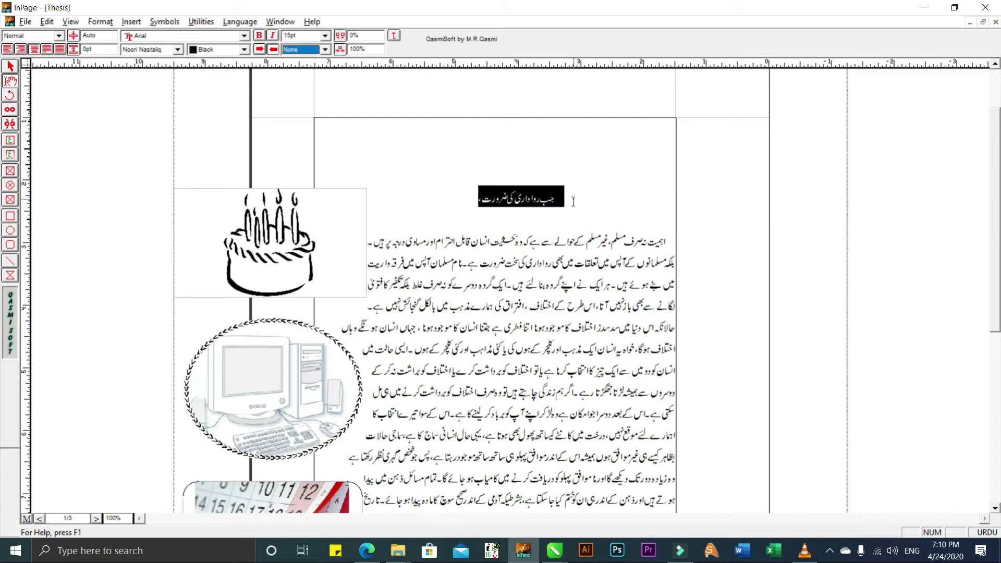
pyautogui.write('22')
pyautogui.press('Return')
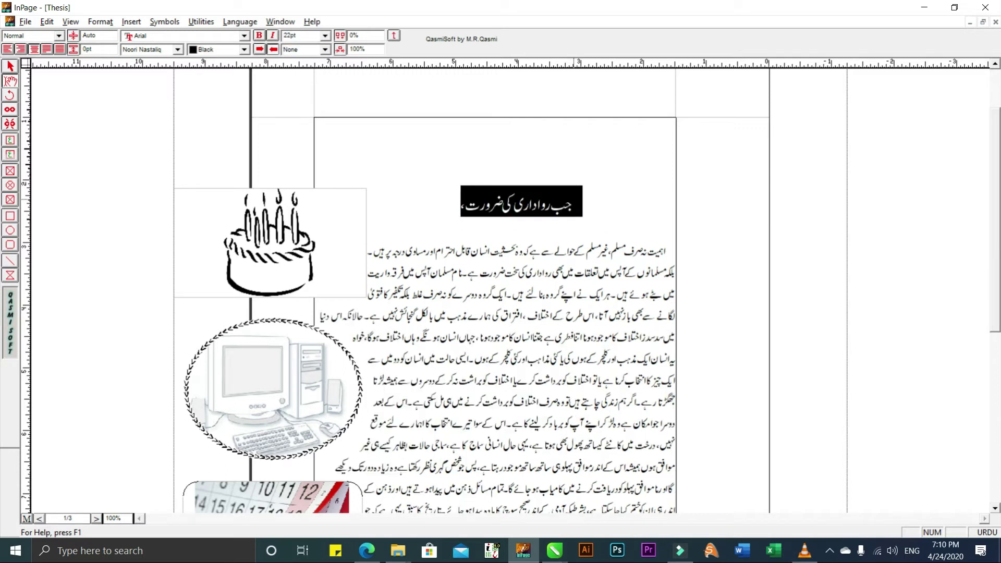
pyautogui.click(572, 203)
pyautogui.click(550, 203)
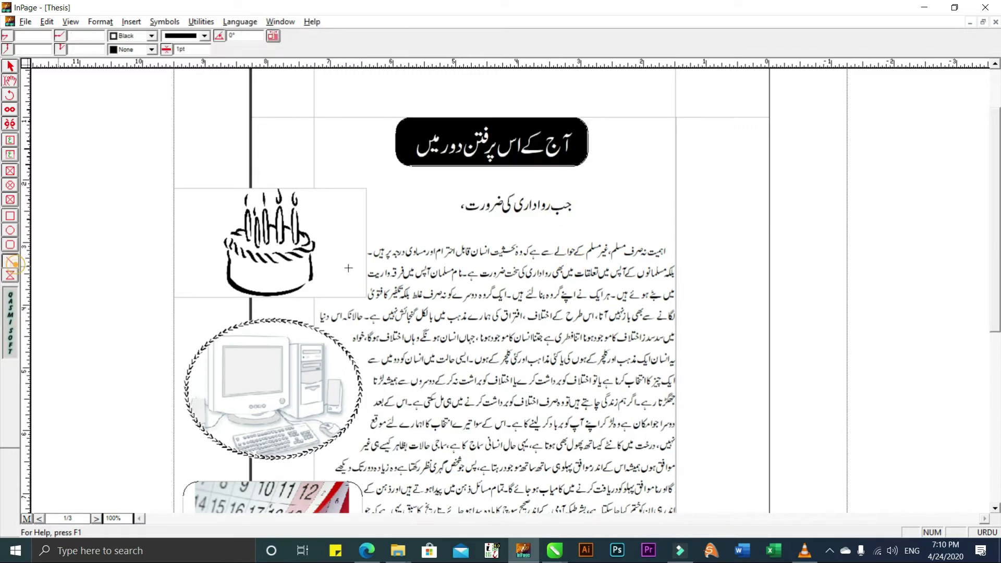
# Draw a horizontal line about 1.95 inches long directly beneath the subheading as an underline
pyautogui.click(10, 260)
pyautogui.moveTo(456, 215)
pyautogui.mouseDown()
pyautogui.moveTo(568, 215)
pyautogui.moveTo(579, 237)
pyautogui.mouseUp()
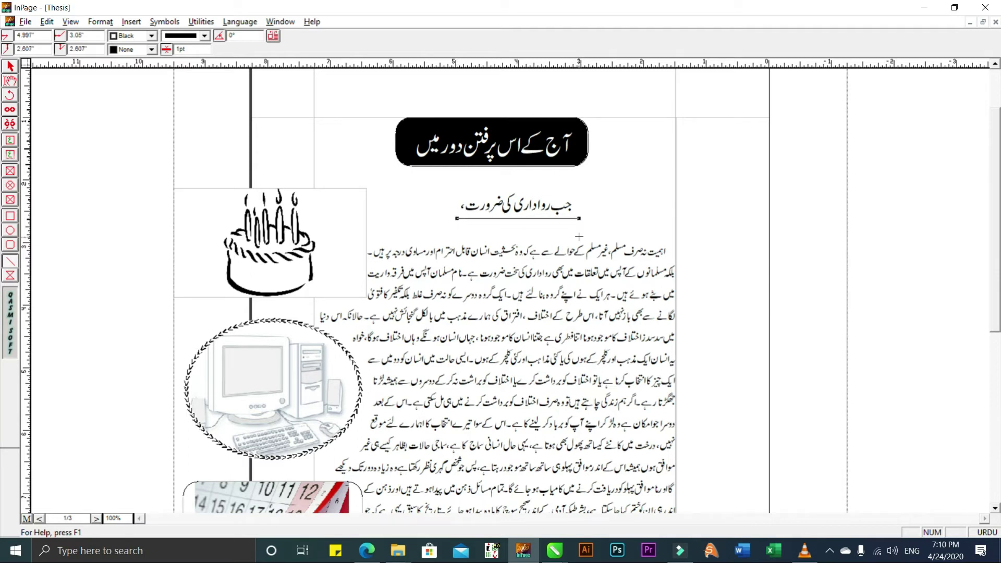
pyautogui.click(11, 67)
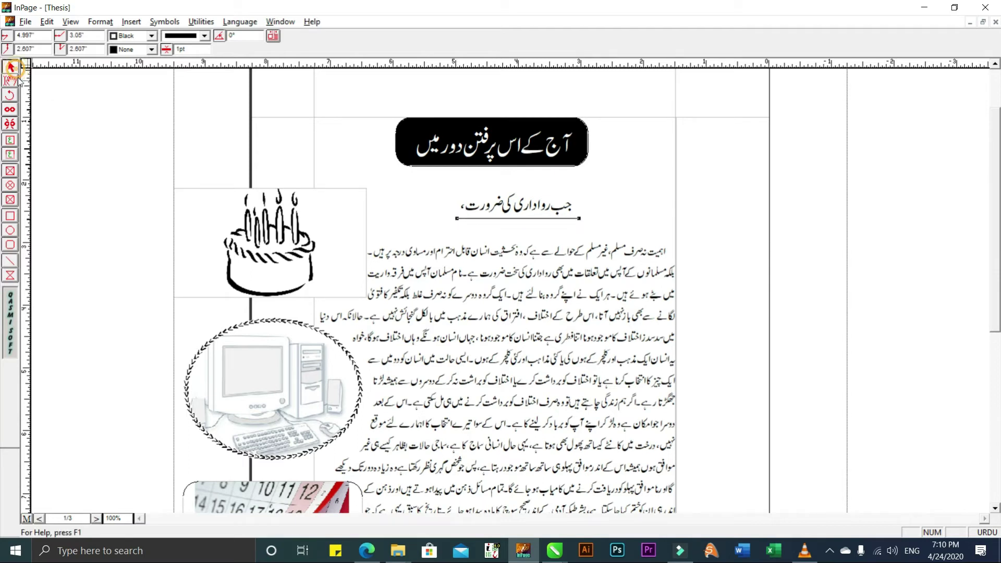
pyautogui.click(499, 219)
pyautogui.click(525, 242)
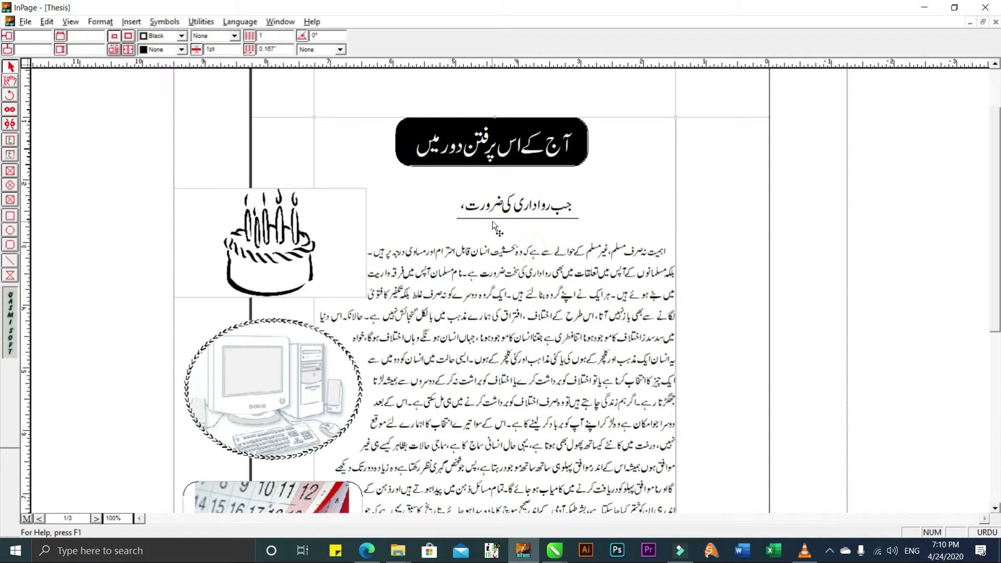
# Try thicknesses of 2 pt and 1.5 pt on the subheading's underline and return it to 1 pt
pyautogui.click(479, 220)
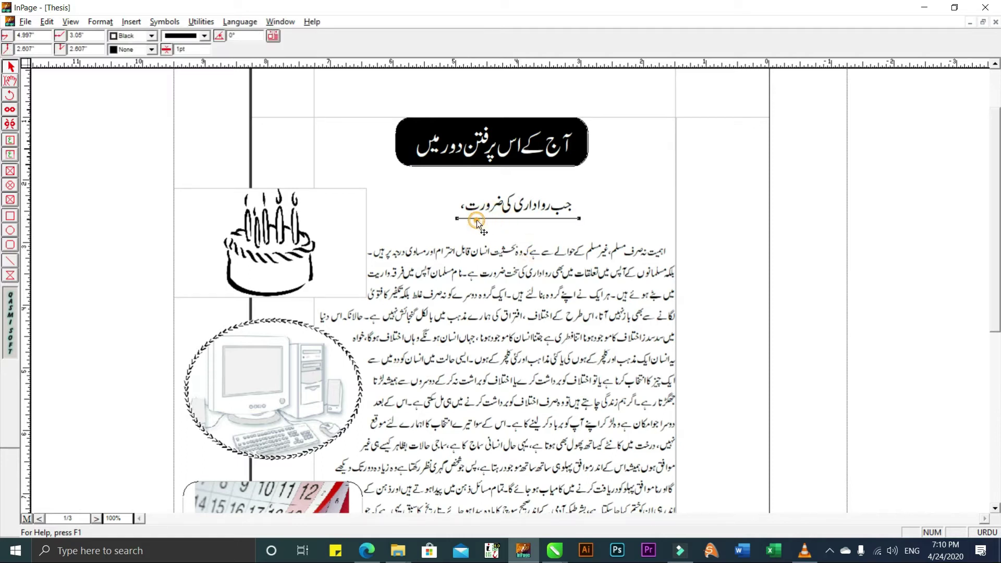
pyautogui.click(192, 50)
pyautogui.moveTo(193, 50); pyautogui.dragTo(164, 60)
pyautogui.write('2')
pyautogui.press('Return')
pyautogui.doubleClick(180, 49)
pyautogui.write('1.5')
pyautogui.press('Return')
pyautogui.doubleClick(205, 51)
pyautogui.write('1')
pyautogui.press('Return')
# Review the page layout from the heading and underlined subheading down to the picture boxes and the end of the text
pyautogui.scroll(-2, 534, 187)
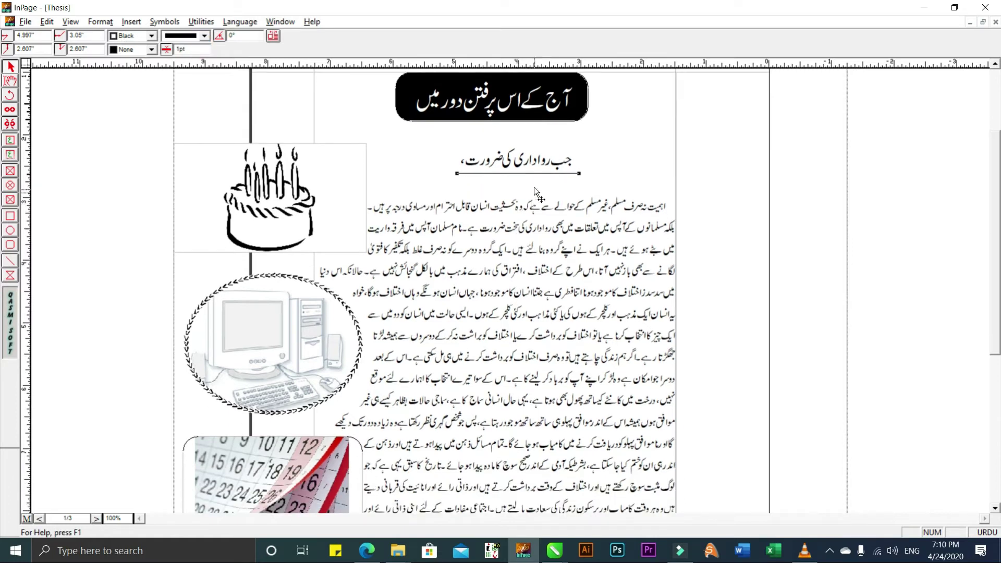
pyautogui.scroll(2, 476, 217)
pyautogui.rightClick(517, 270)
pyautogui.click(453, 226)
pyautogui.scroll(-6, 463, 329)
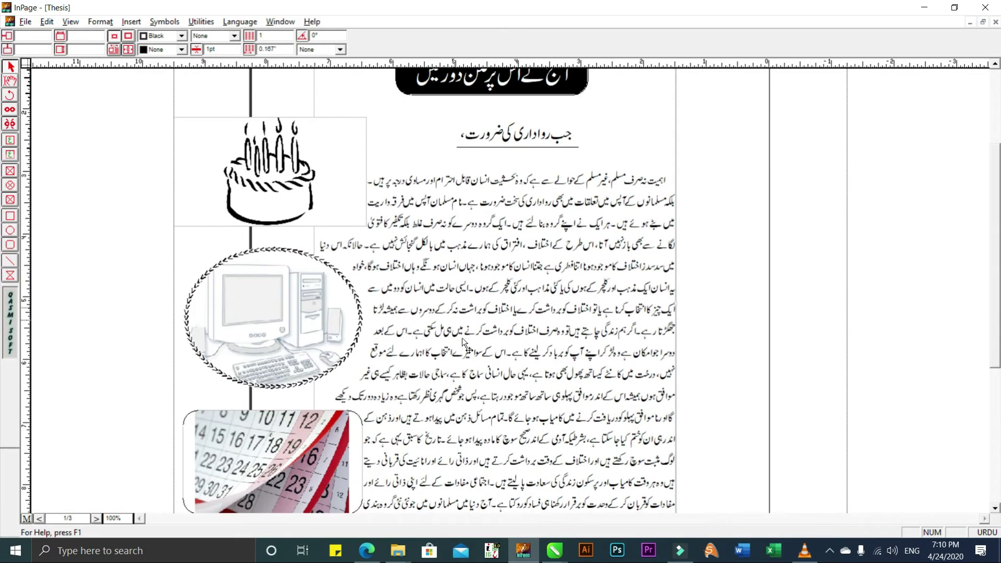
pyautogui.scroll(4, 453, 292)
pyautogui.scroll(-3, 454, 292)
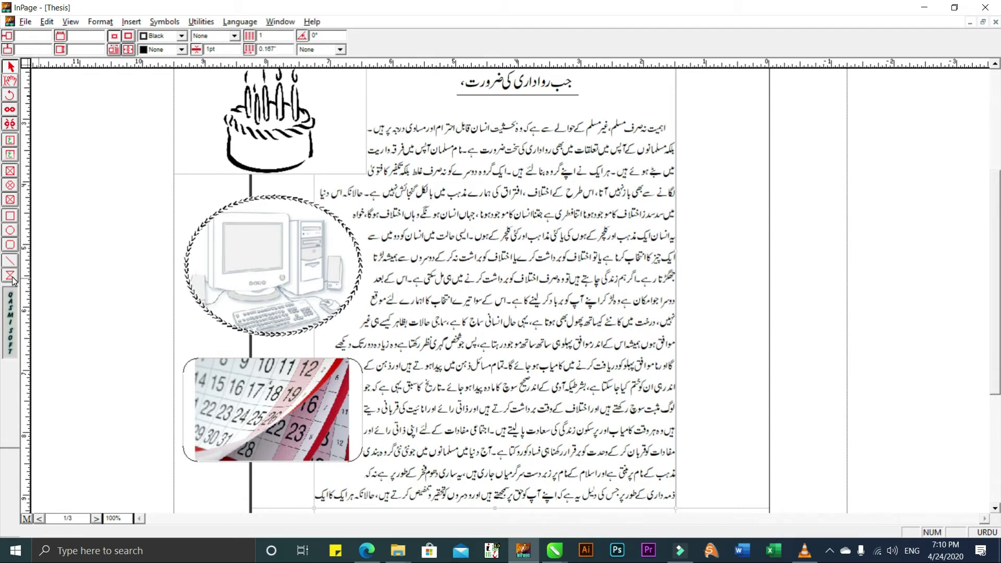
pyautogui.scroll(-2, 508, 258)
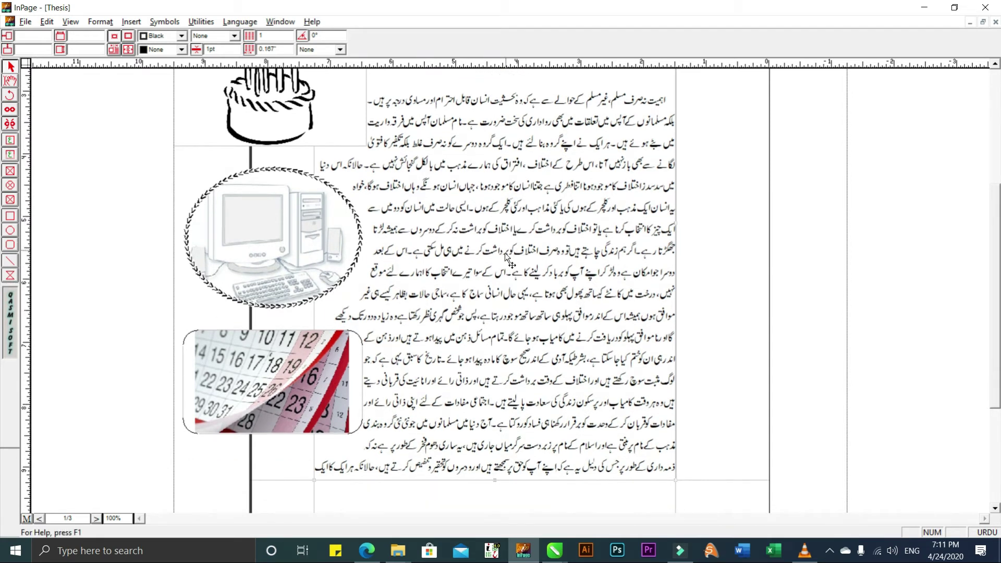
pyautogui.scroll(1, 508, 258)
# Move the elliptical computer picture box into the middle of the article text, about 3.15 inches across and 4.21 inches down
pyautogui.click(333, 261)
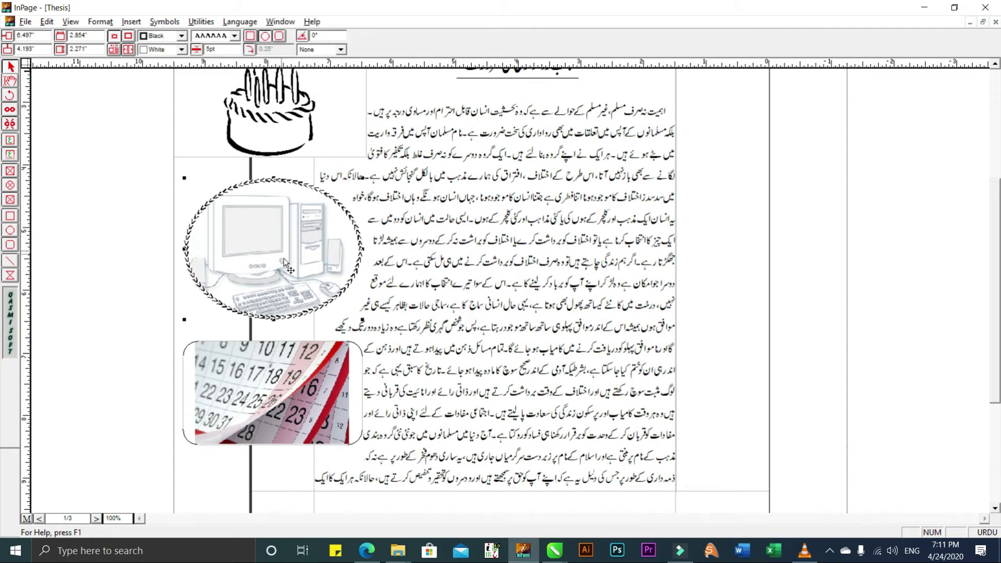
pyautogui.scroll(1, 284, 258)
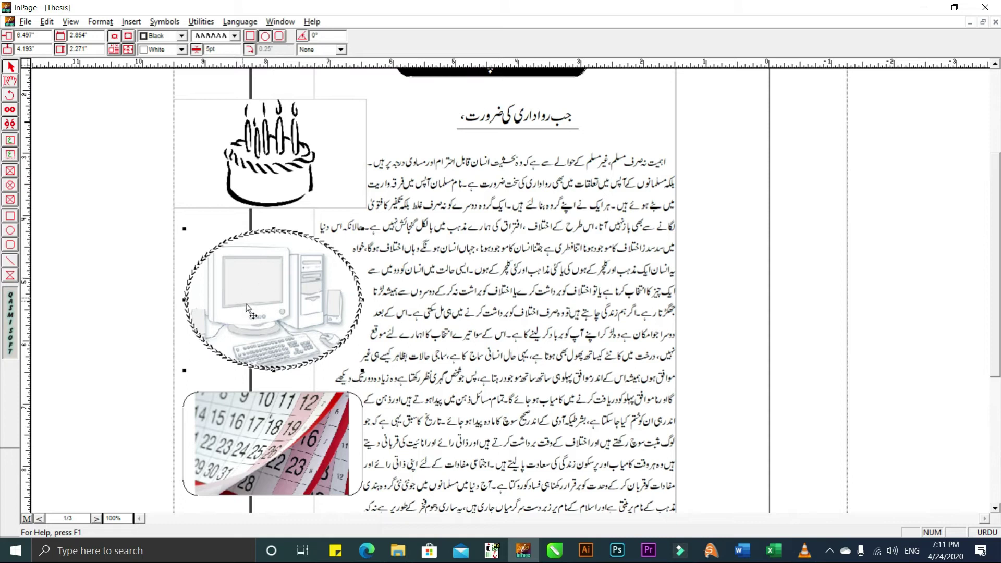
pyautogui.moveTo(268, 275); pyautogui.dragTo(477, 277)
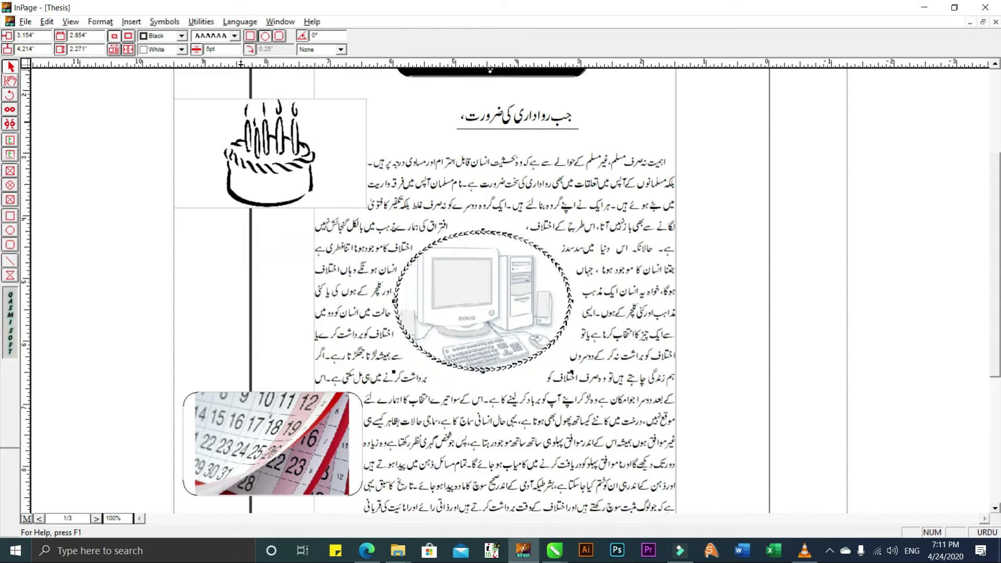
# Set both the fill colour and the border pattern of the computer picture box to None
pyautogui.click(181, 50)
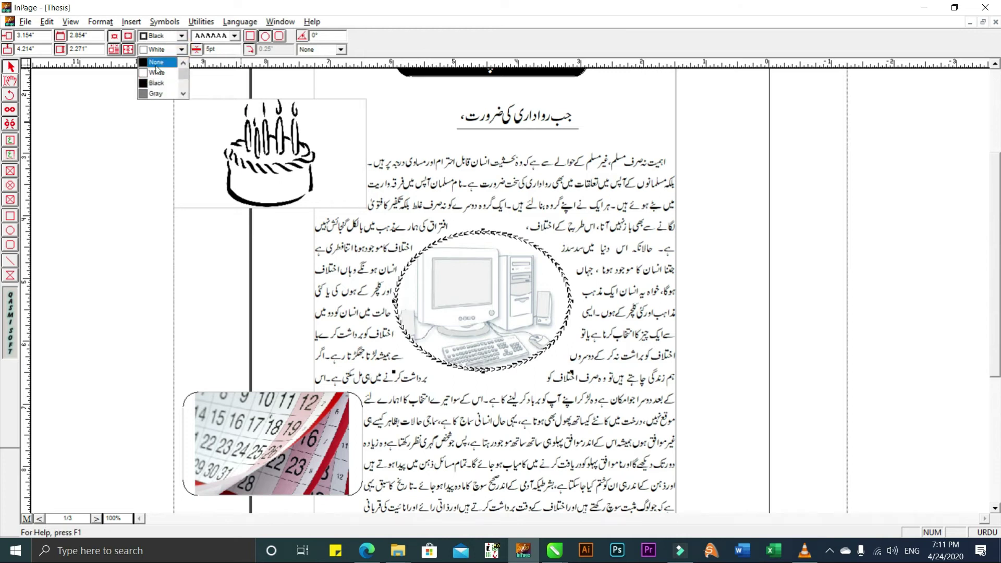
pyautogui.click(155, 66)
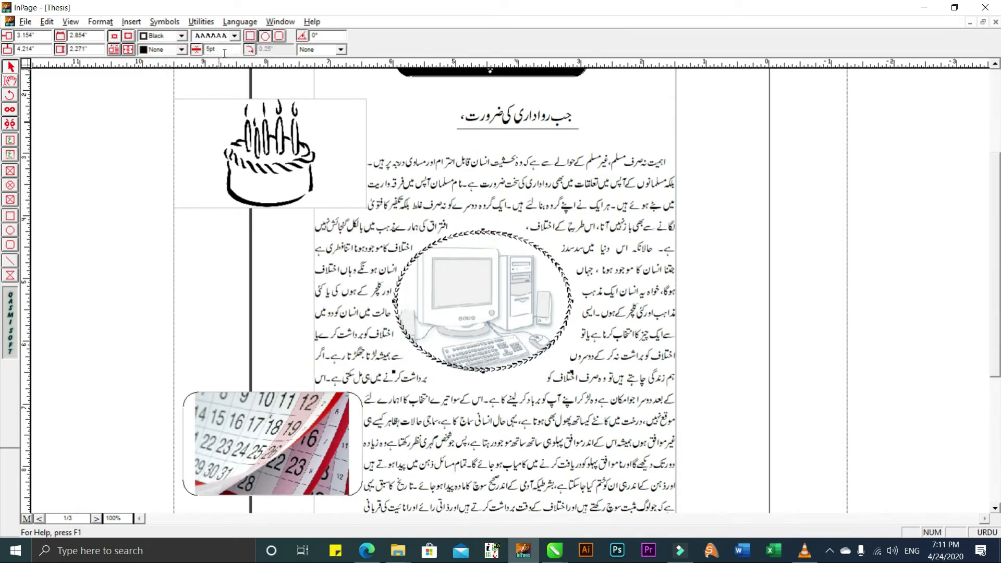
pyautogui.click(234, 35)
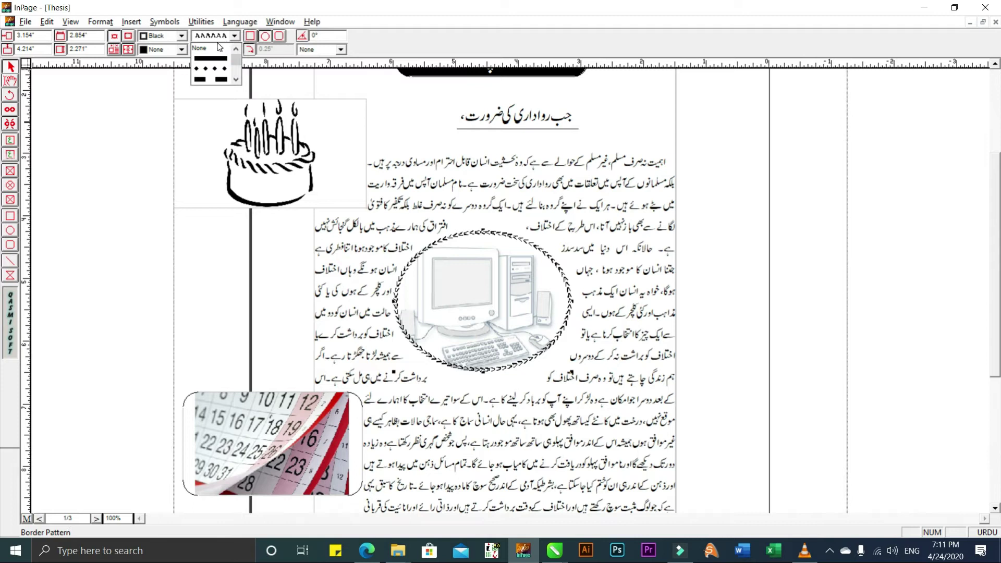
pyautogui.click(208, 49)
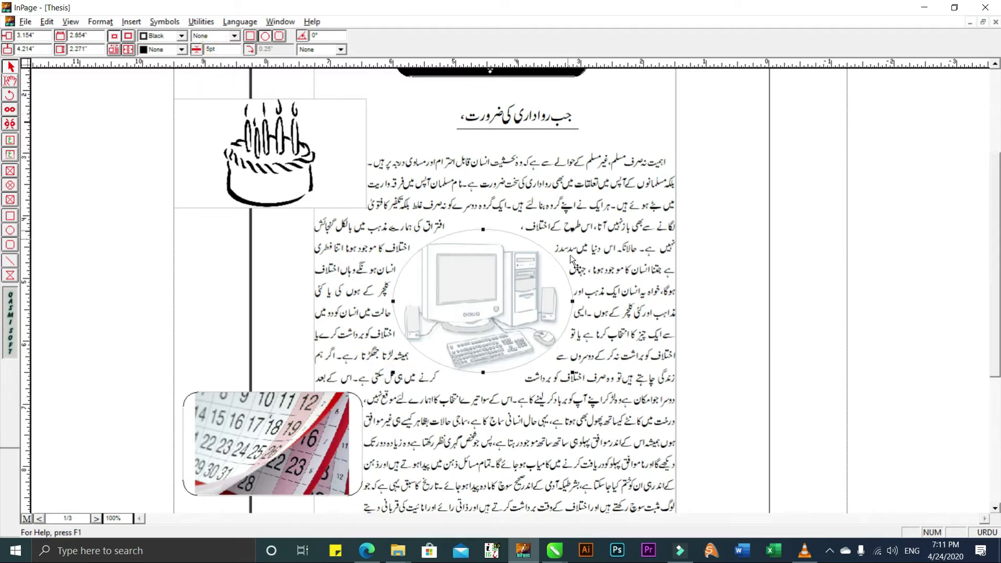
pyautogui.scroll(-1, 584, 324)
pyautogui.click(737, 328)
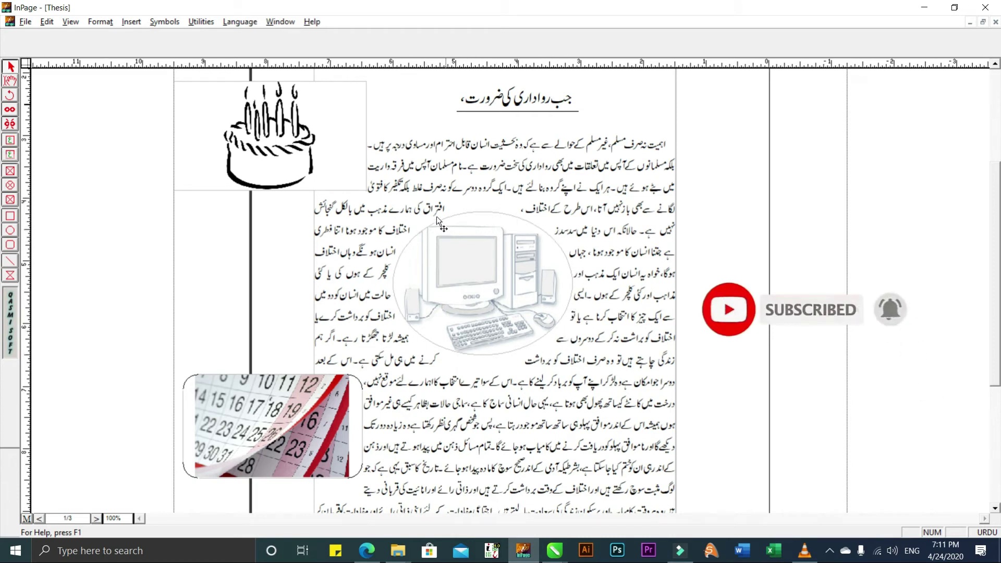
# Replace the computer picture in the elliptical box with the "Editing Keyboard for Inpage" JPG from the Desktop
pyautogui.click(491, 276)
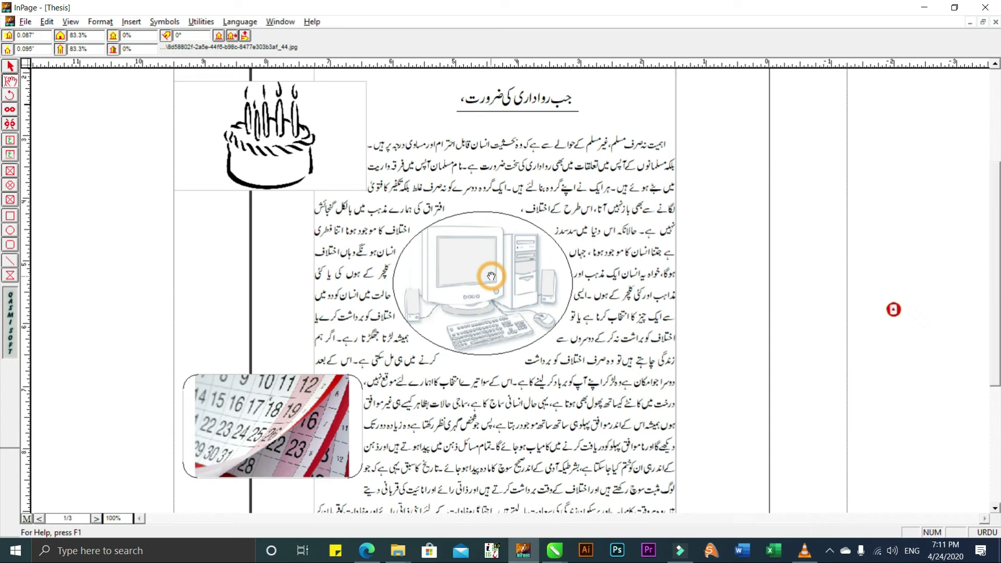
pyautogui.press('Delete')
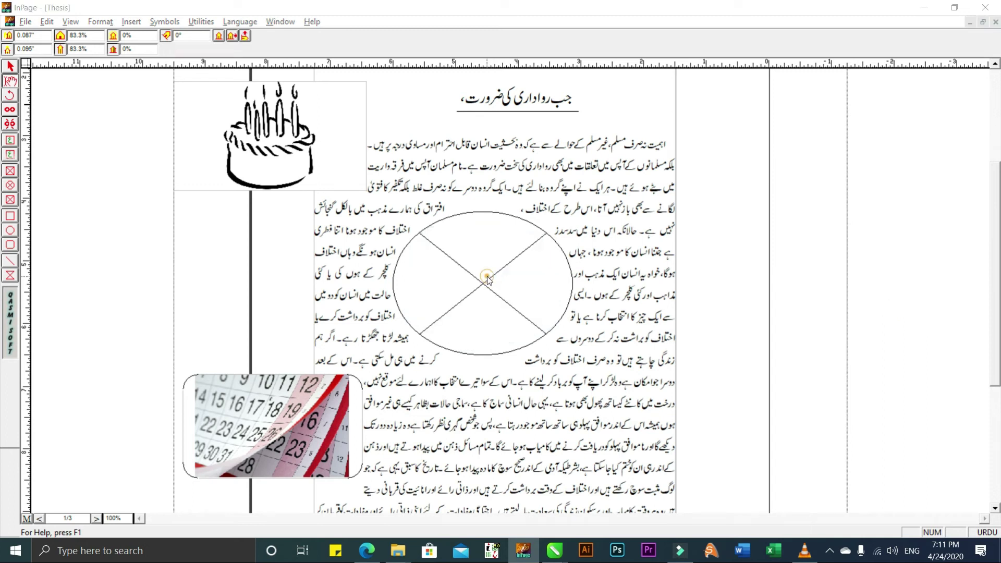
pyautogui.doubleClick(487, 277)
pyautogui.click(509, 198)
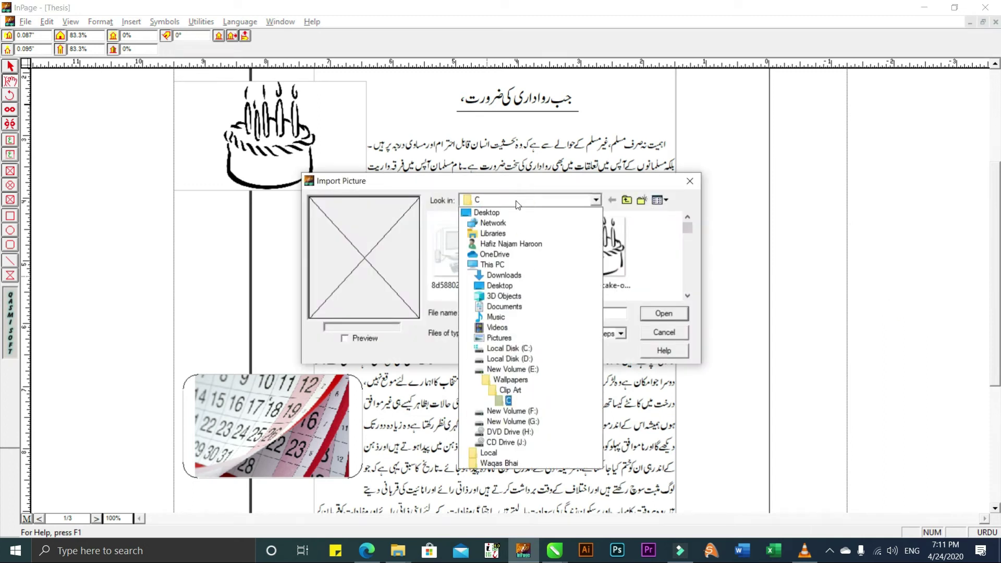
pyautogui.click(509, 202)
pyautogui.moveTo(695, 242); pyautogui.dragTo(694, 288)
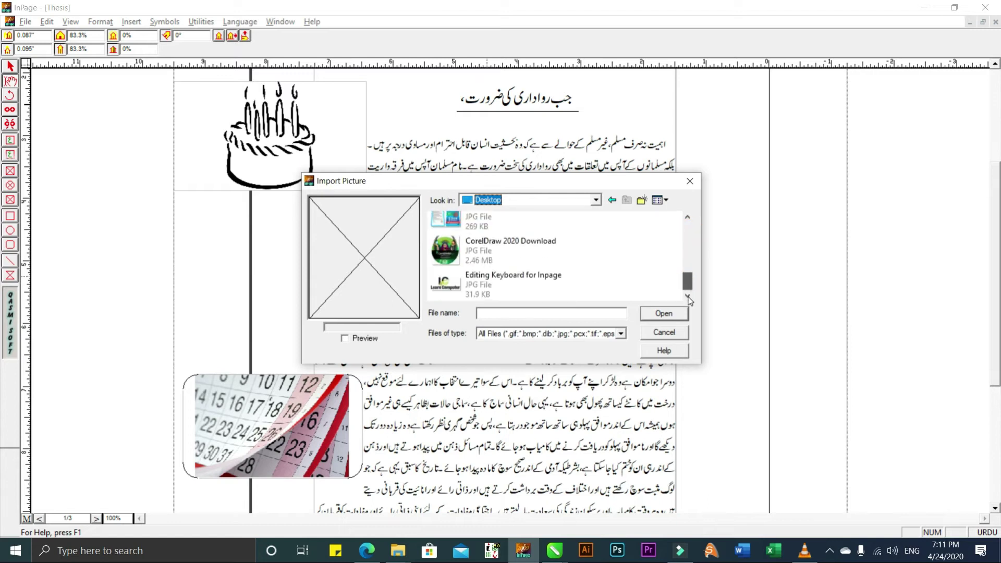
pyautogui.doubleClick(477, 284)
# Reposition the logo inside the ellipse so the full "Learn Computer" wording fits, at offsets of 0 and 0.216 inches
pyautogui.moveTo(484, 283)
pyautogui.mouseDown()
pyautogui.moveTo(468, 300)
pyautogui.moveTo(484, 298)
pyautogui.mouseUp()
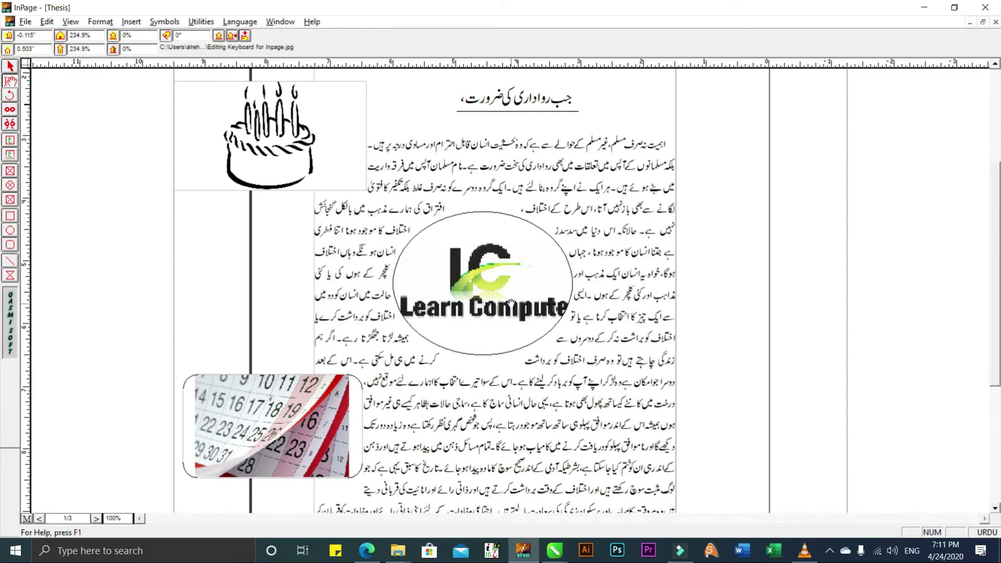
pyautogui.moveTo(520, 314); pyautogui.dragTo(511, 300)
pyautogui.click(585, 404)
pyautogui.scroll(1, 545, 313)
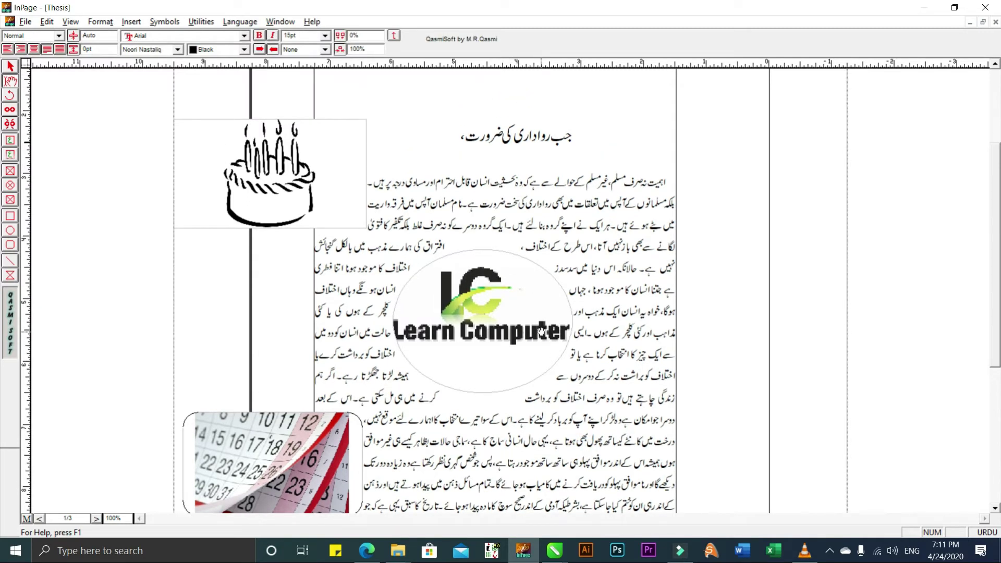
pyautogui.scroll(-5, 539, 333)
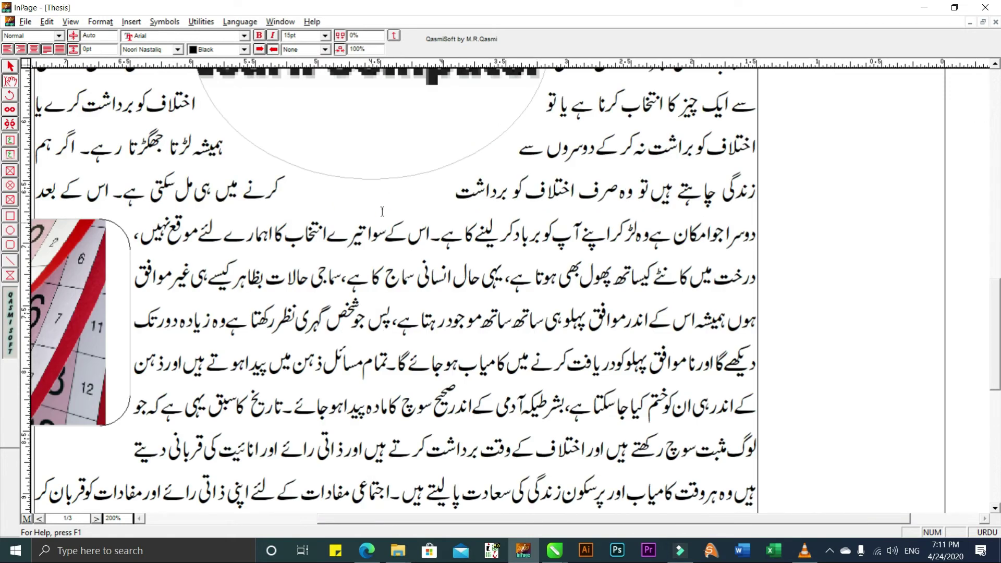
# Draw a polygon around the LC letters of the logo, about 1.21 inches wide and 0.86 inches high
pyautogui.hotkey('ctrl', '2')
pyautogui.moveTo(458, 346); pyautogui.dragTo(504, 341)
pyautogui.click(502, 351)
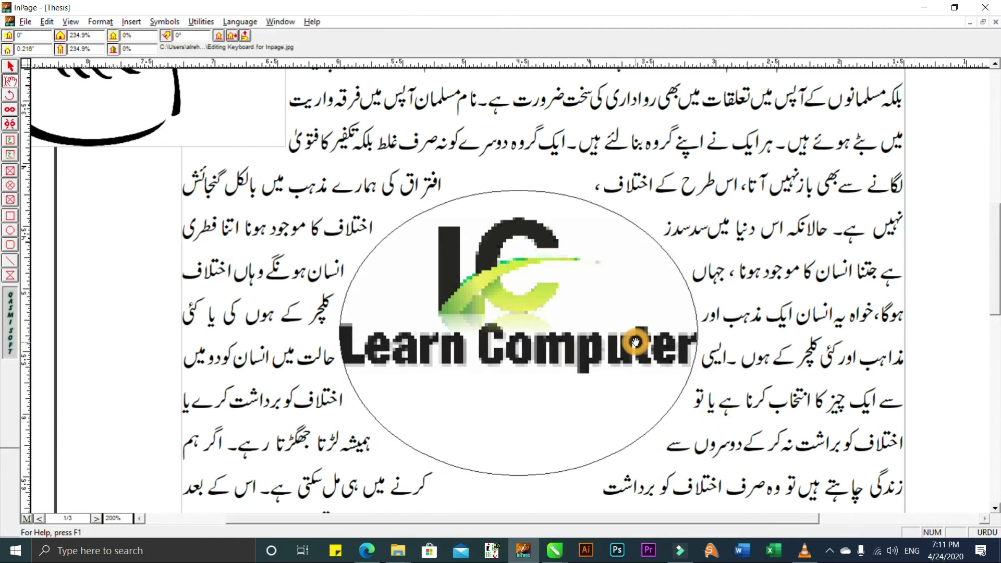
pyautogui.click(10, 275)
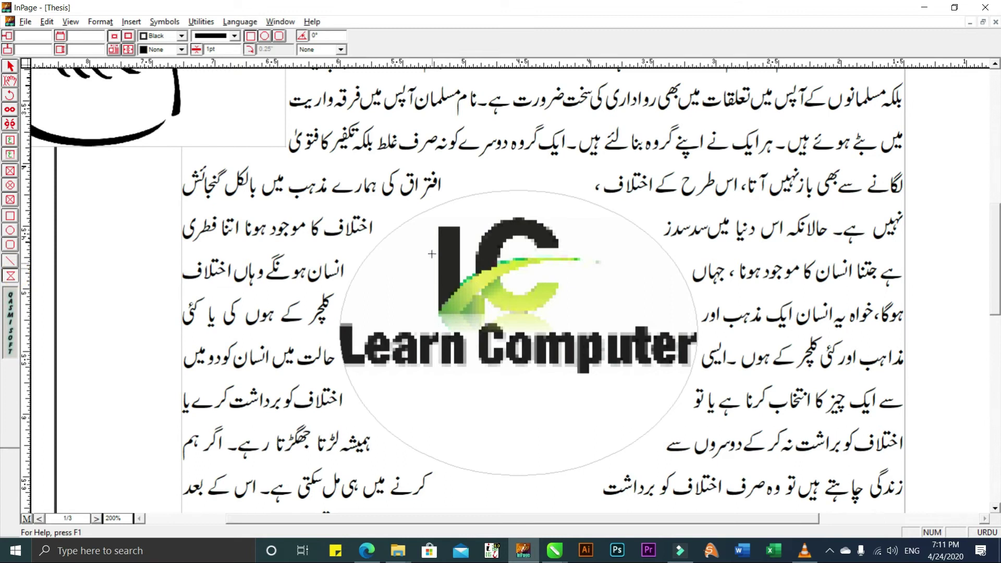
pyautogui.moveTo(432, 215); pyautogui.dragTo(585, 324)
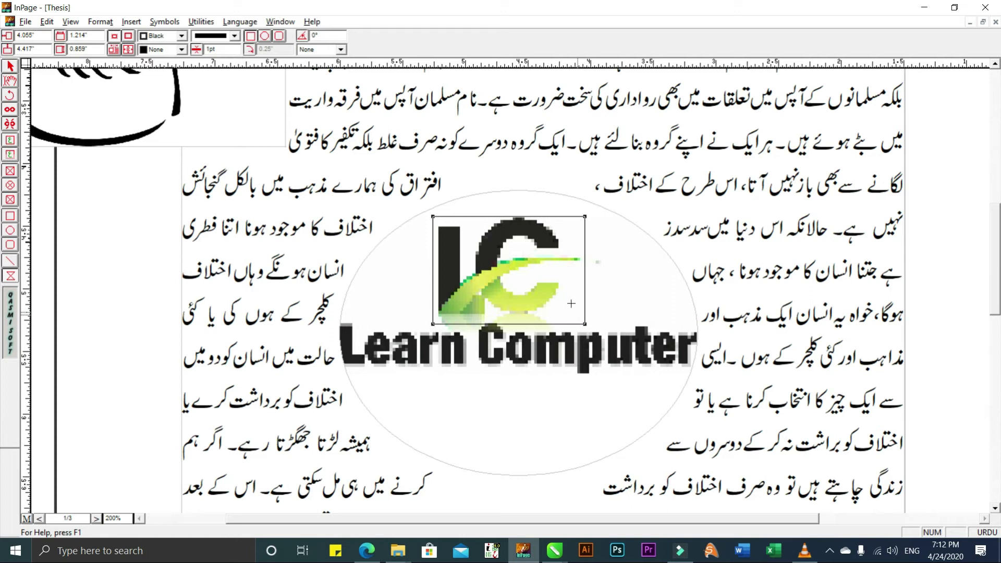
pyautogui.click(10, 66)
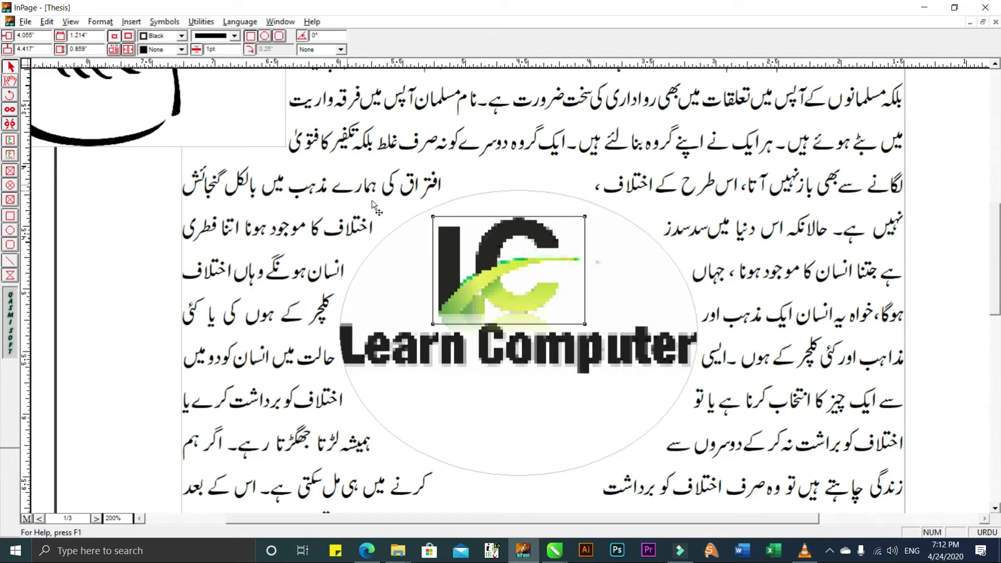
# Add and move polygon points so the outline also encloses the "Learn Computer" wording, about 2.93 by 1.30 inches overall
pyautogui.moveTo(469, 323); pyautogui.dragTo(469, 366)
pyautogui.moveTo(435, 327); pyautogui.dragTo(332, 320)
pyautogui.moveTo(585, 323); pyautogui.dragTo(700, 324)
pyautogui.click(618, 338)
pyautogui.moveTo(649, 372); pyautogui.dragTo(698, 371)
pyautogui.moveTo(470, 367); pyautogui.dragTo(468, 379)
pyautogui.click(634, 374)
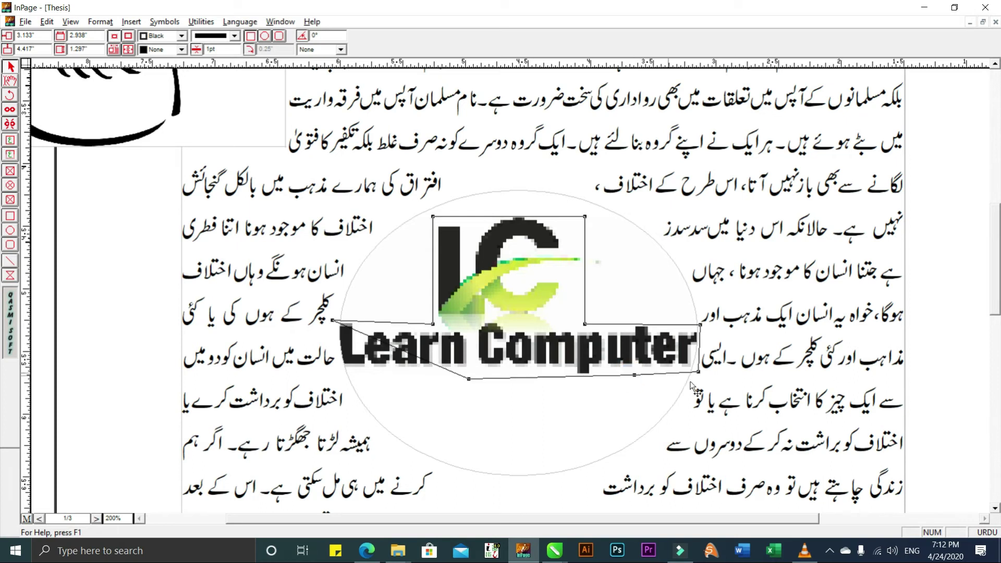
pyautogui.moveTo(698, 371); pyautogui.dragTo(698, 374)
pyautogui.moveTo(392, 344); pyautogui.dragTo(341, 368)
pyautogui.moveTo(334, 321); pyautogui.dragTo(334, 321)
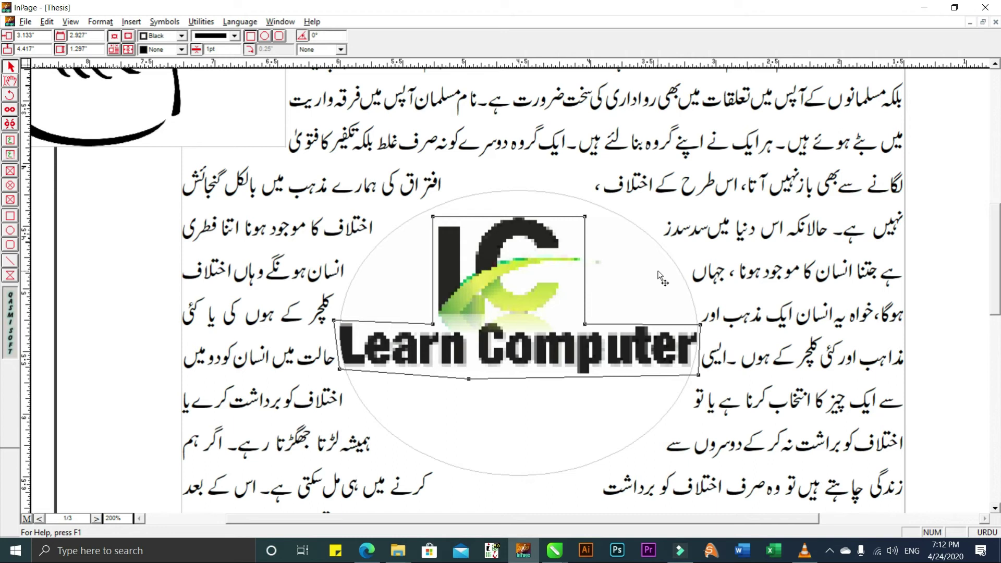
# Send the elliptical logo picture box to the back, behind the article text
pyautogui.click(670, 219)
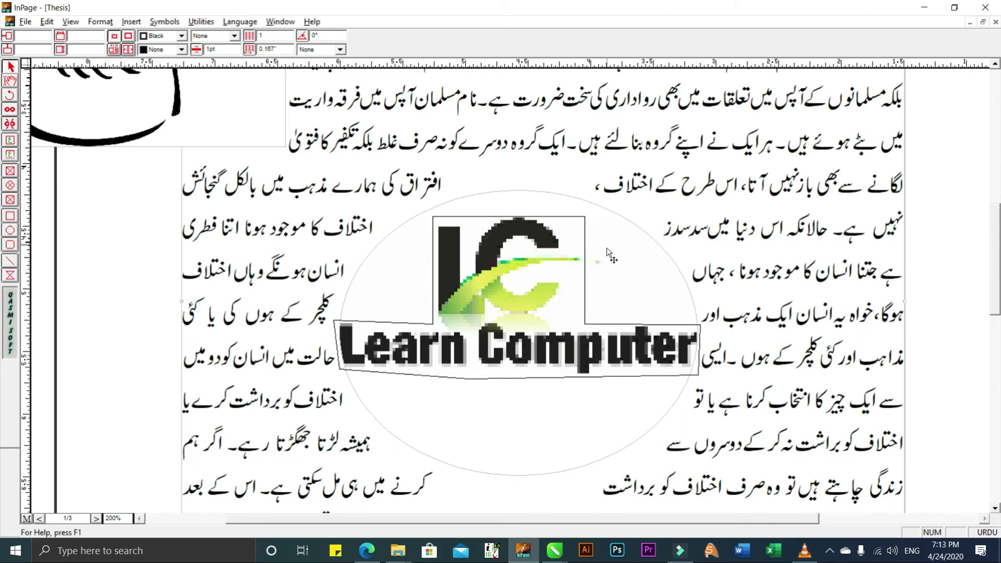
pyautogui.click(641, 273)
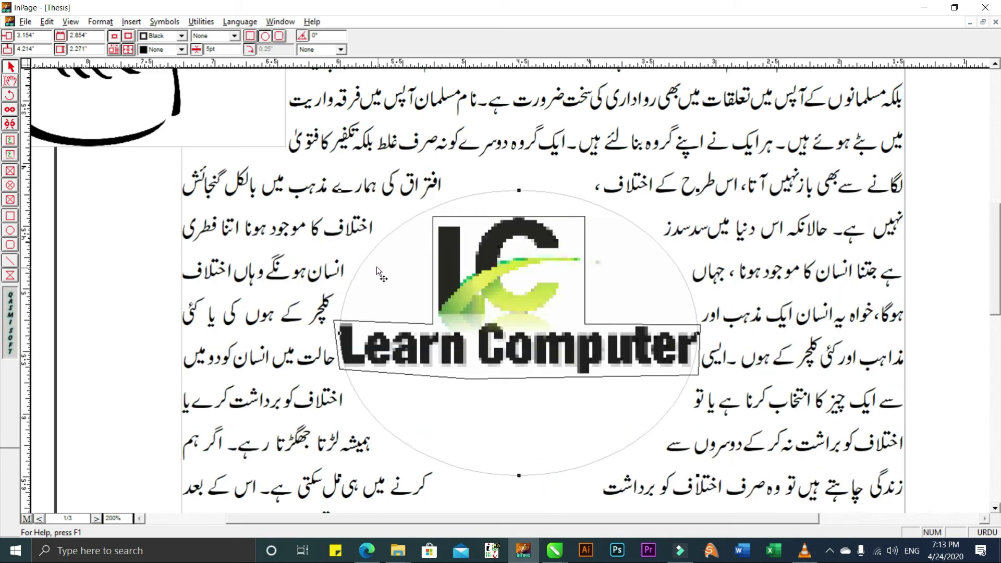
pyautogui.click(46, 21)
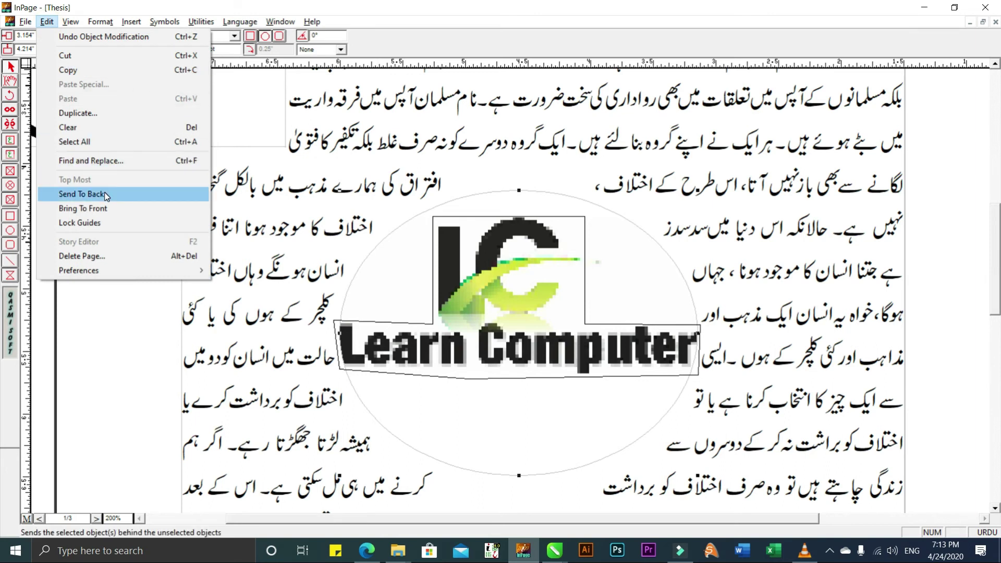
pyautogui.click(106, 196)
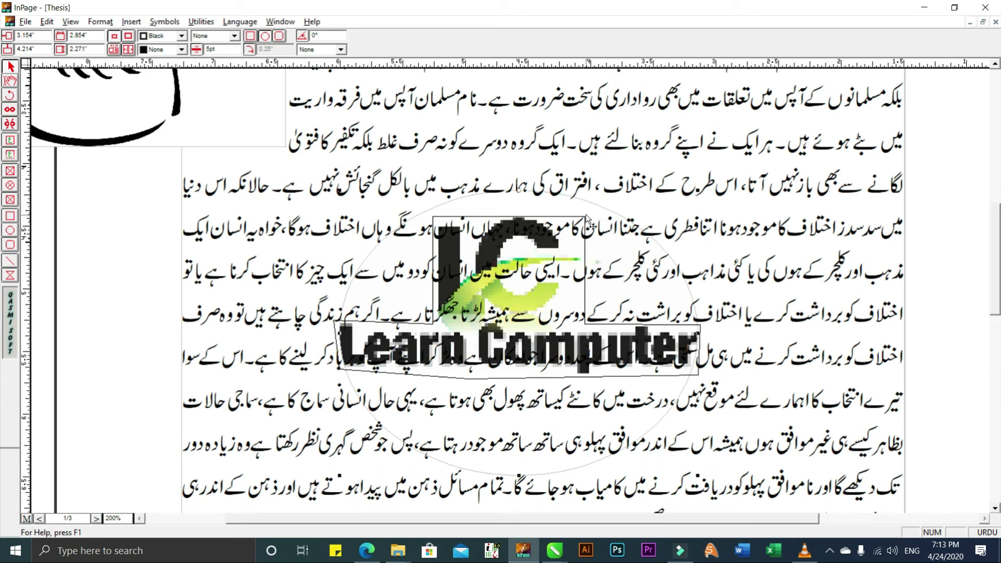
# Turn on Run Around for the polygon outline, keeping offsets of 0.028" at the sides and 0.014" above and below
pyautogui.click(588, 227)
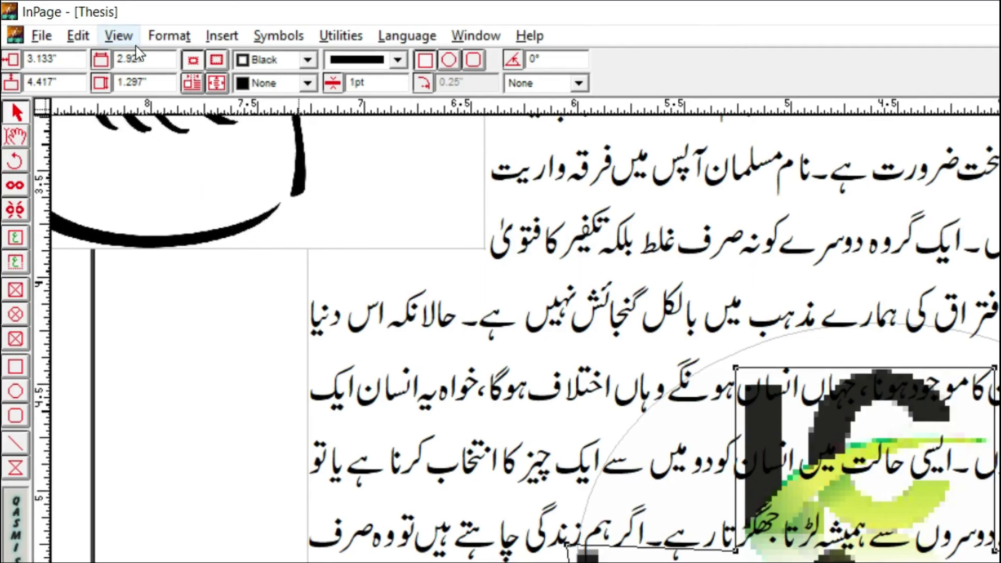
pyautogui.click(100, 21)
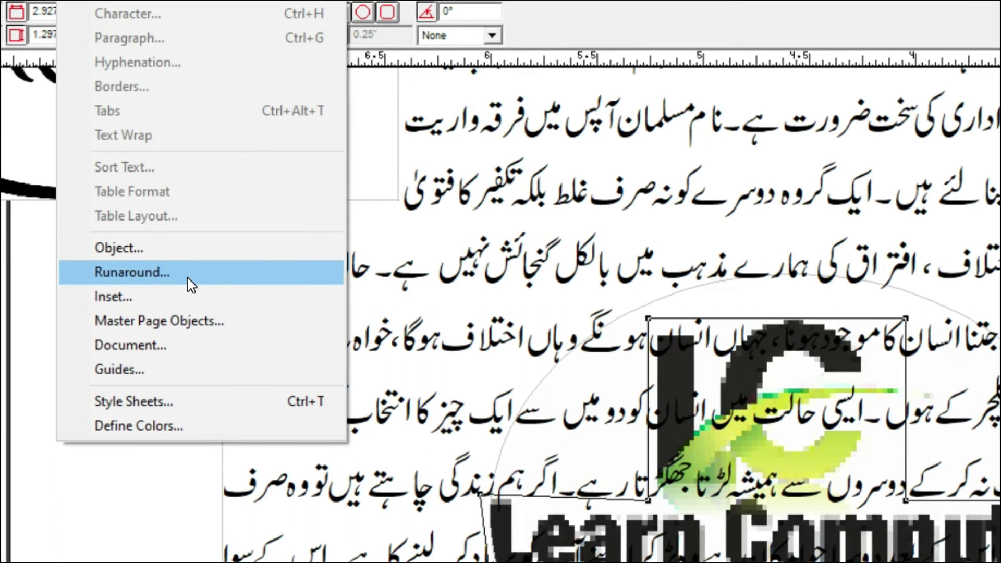
pyautogui.click(188, 277)
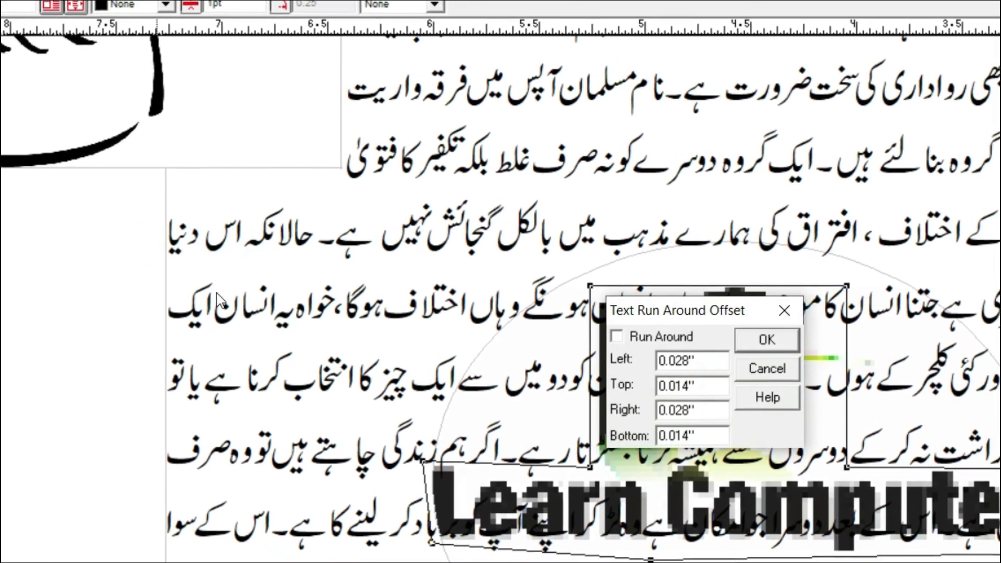
pyautogui.moveTo(614, 335); pyautogui.dragTo(632, 167)
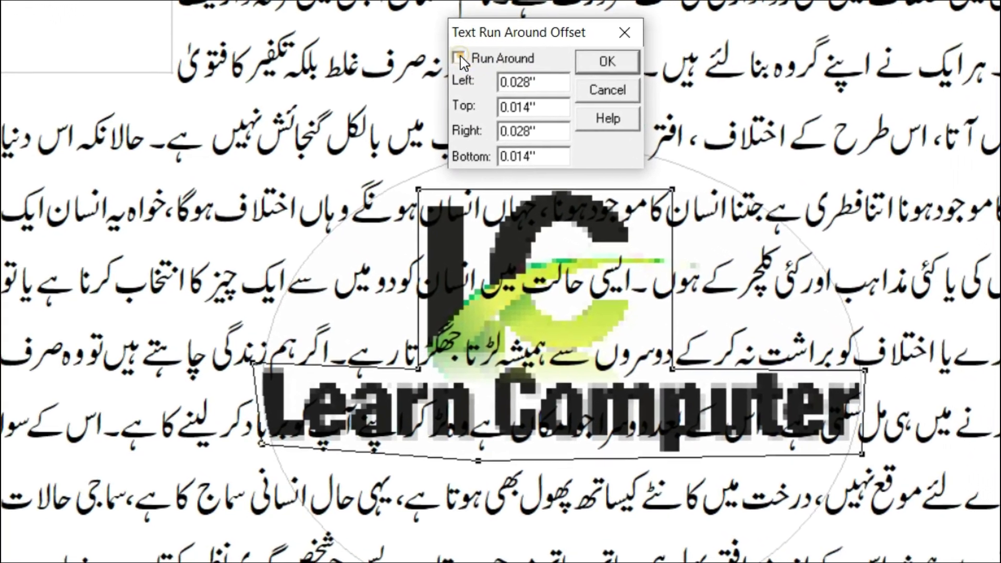
pyautogui.click(472, 66)
pyautogui.click(620, 68)
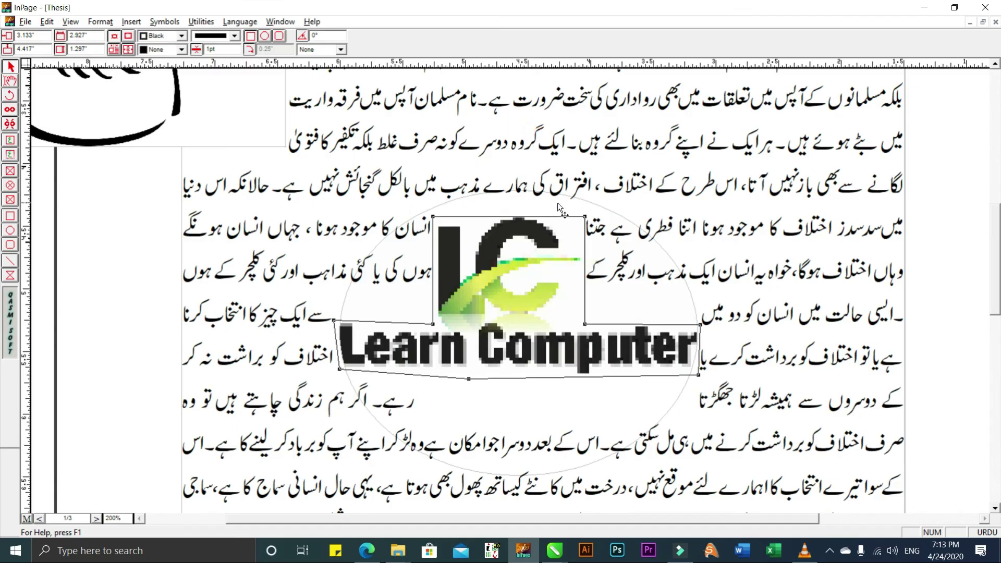
# Move the polygon outline and the logo picture box up together by about 0.04 inches to close the gap in the text below
pyautogui.click(595, 205)
pyautogui.scroll(-1, 634, 331)
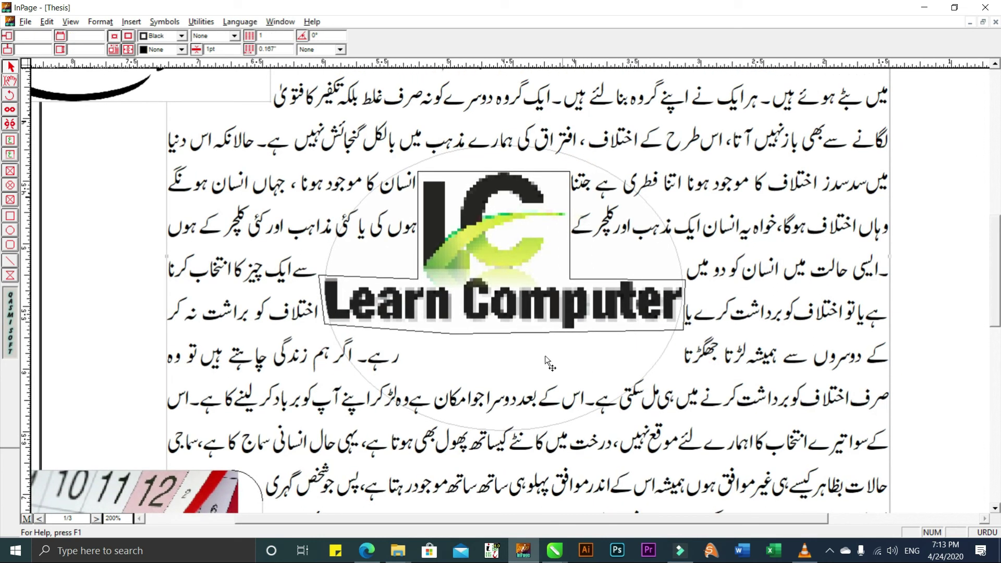
pyautogui.click(523, 224)
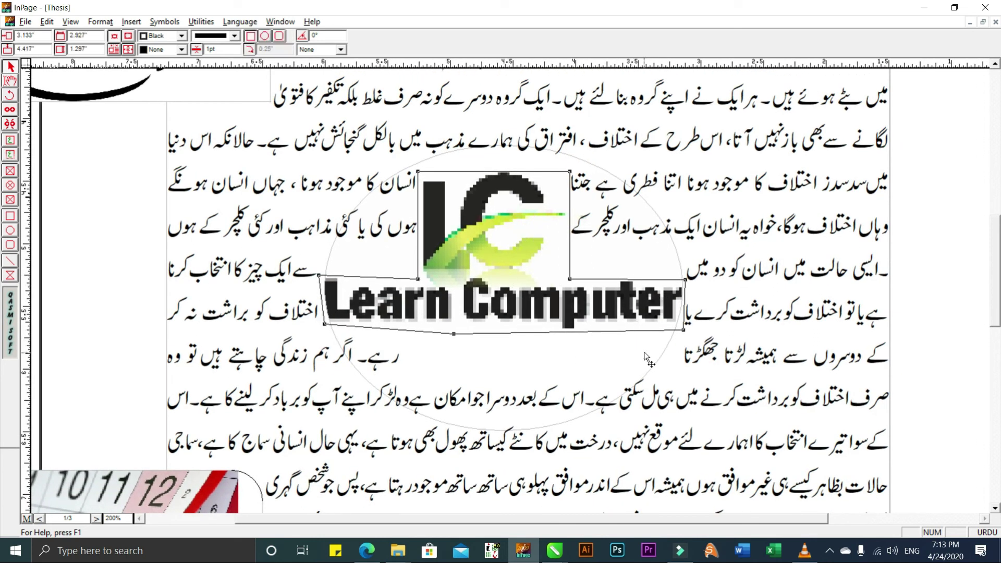
pyautogui.moveTo(410, 302); pyautogui.dragTo(410, 297)
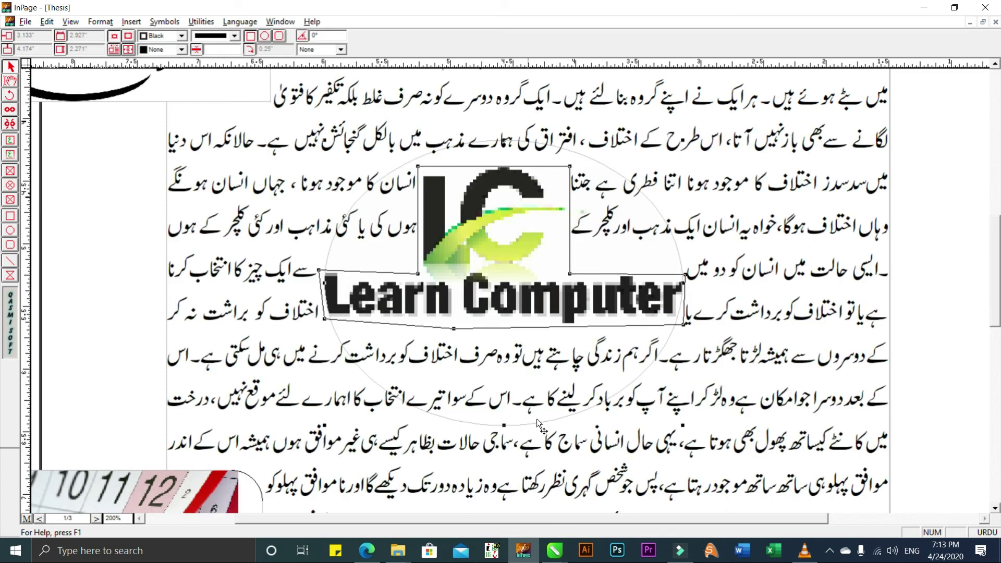
pyautogui.scroll(1, 704, 245)
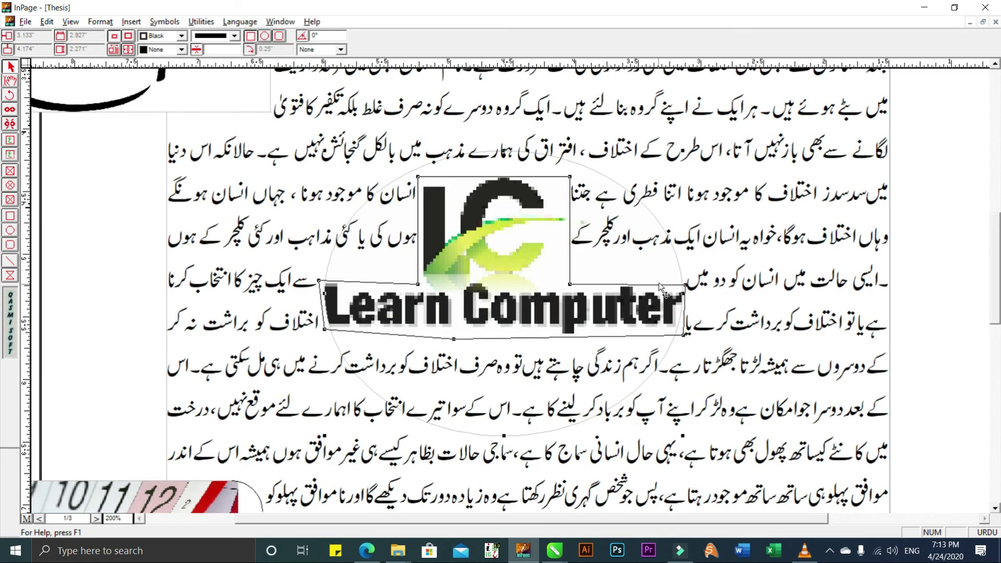
pyautogui.click(630, 191)
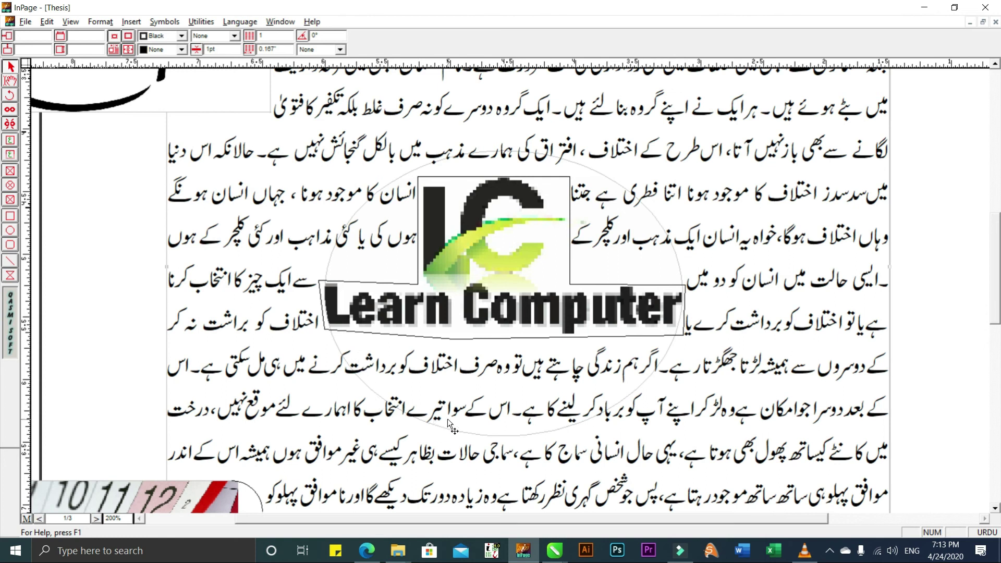
# Set the border pattern of the polygon outline around the logo to None
pyautogui.moveTo(469, 373); pyautogui.dragTo(488, 407)
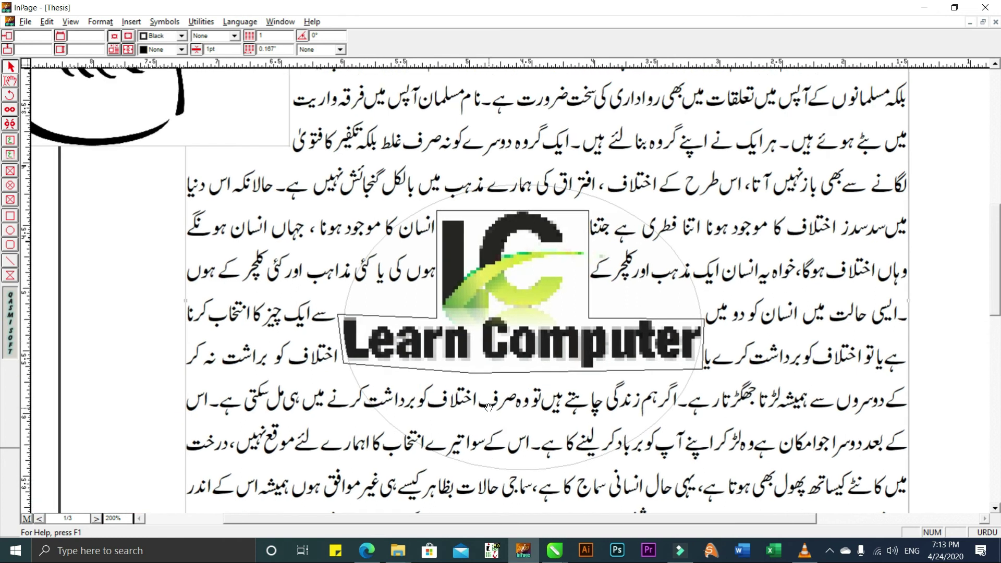
pyautogui.click(594, 310)
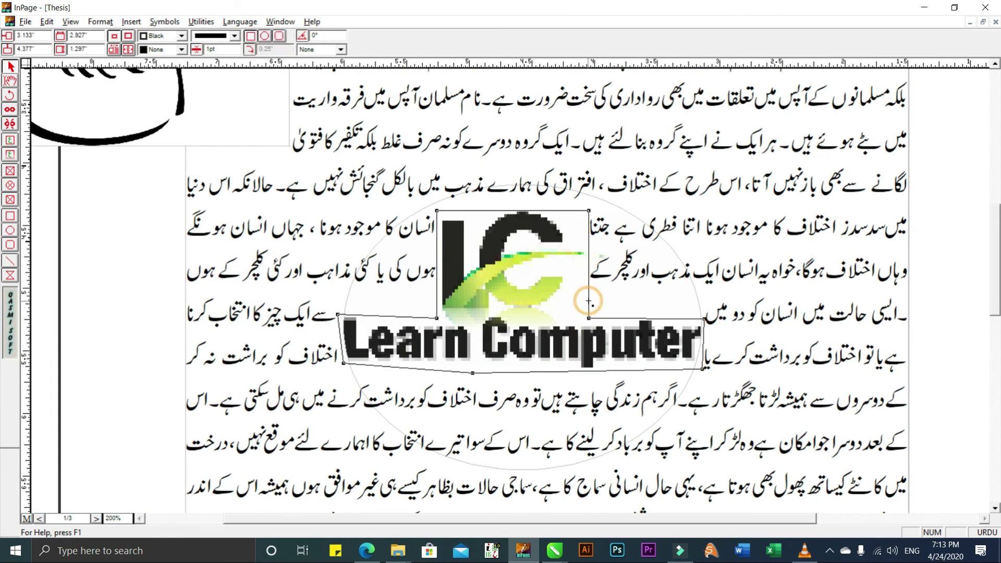
pyautogui.click(235, 35)
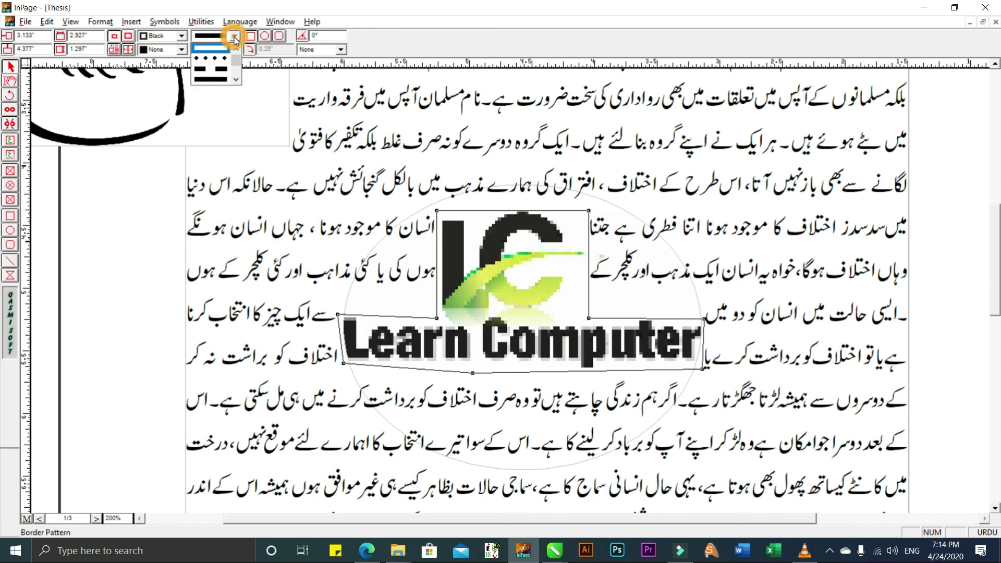
pyautogui.click(211, 44)
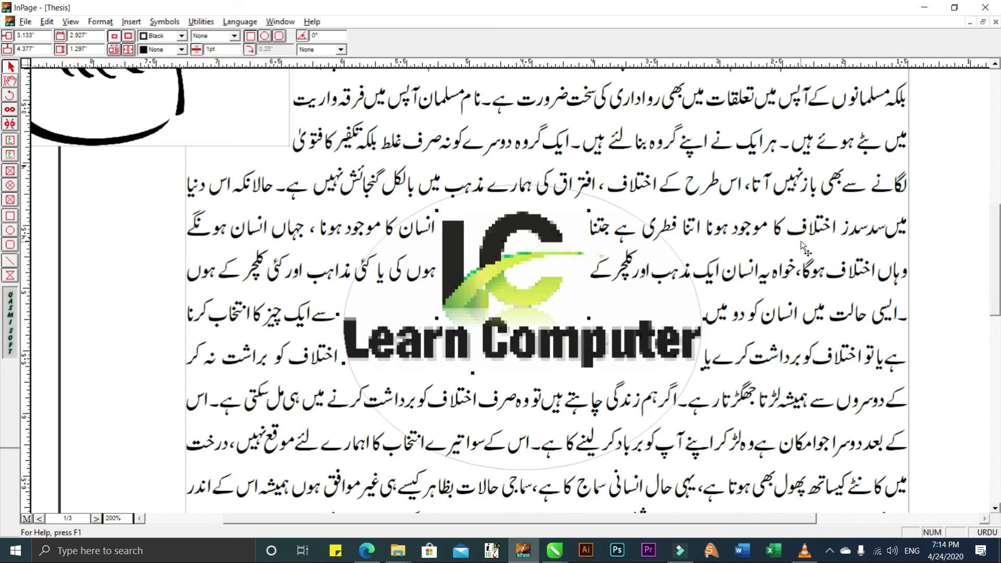
# Review the text wrap around the logo and the whole page layout at 100% zoom
pyautogui.scroll(1, 678, 286)
pyautogui.click(543, 316)
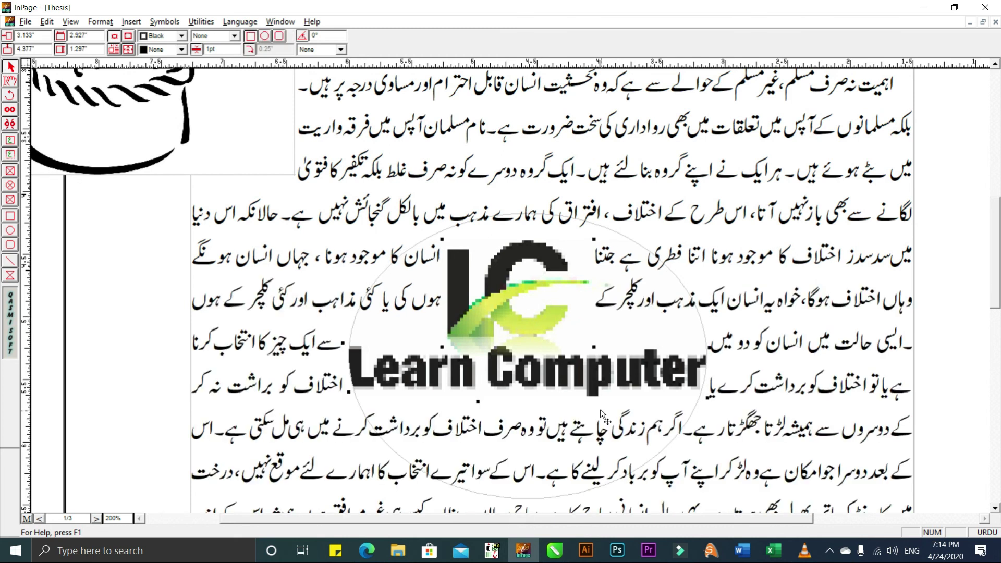
pyautogui.hotkey('ctrl', '1')
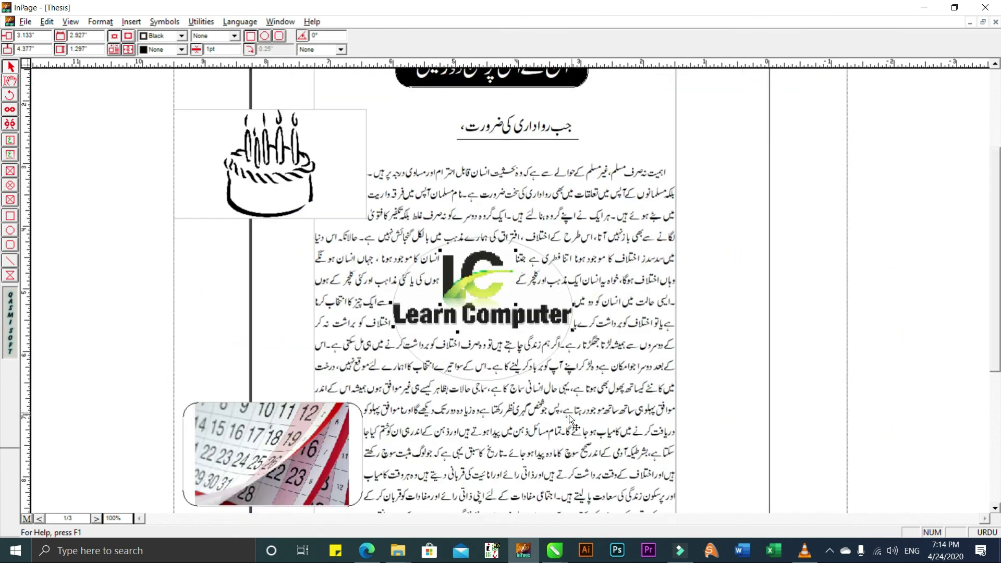
pyautogui.moveTo(756, 204); pyautogui.dragTo(352, 420)
pyautogui.click(756, 378)
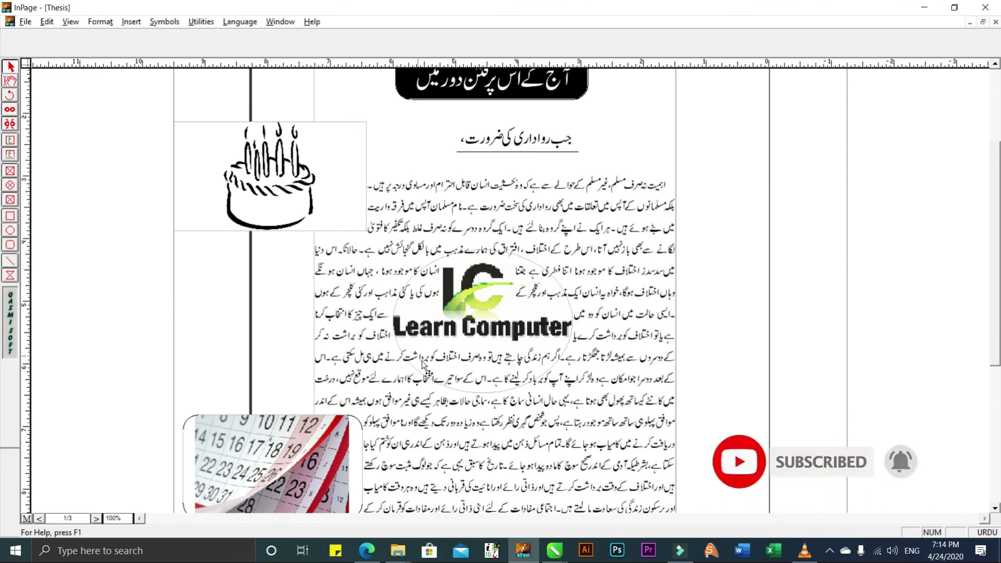
pyautogui.scroll(1, 521, 348)
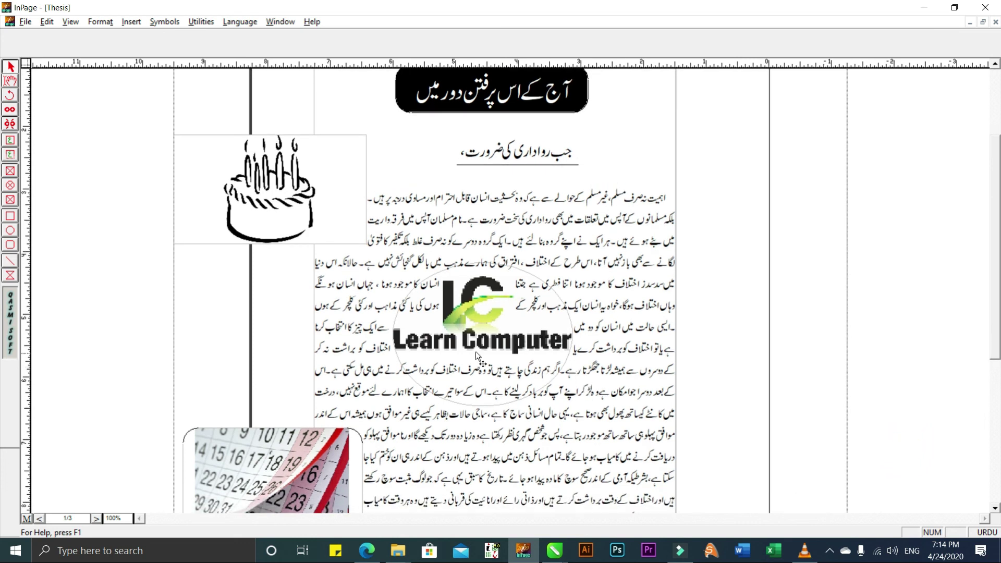
pyautogui.scroll(-1, 485, 323)
pyautogui.scroll(1, 478, 309)
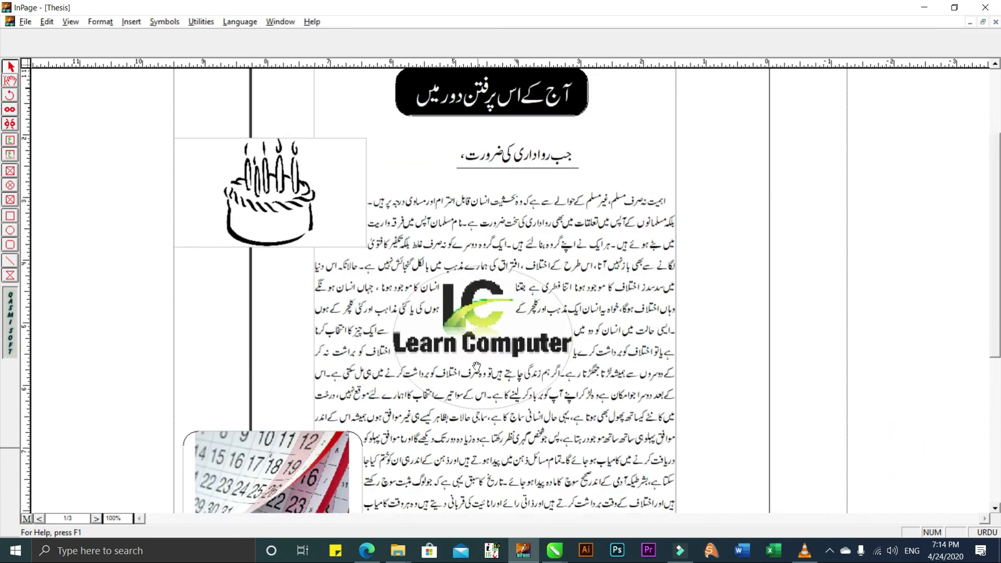
pyautogui.scroll(-3, 478, 297)
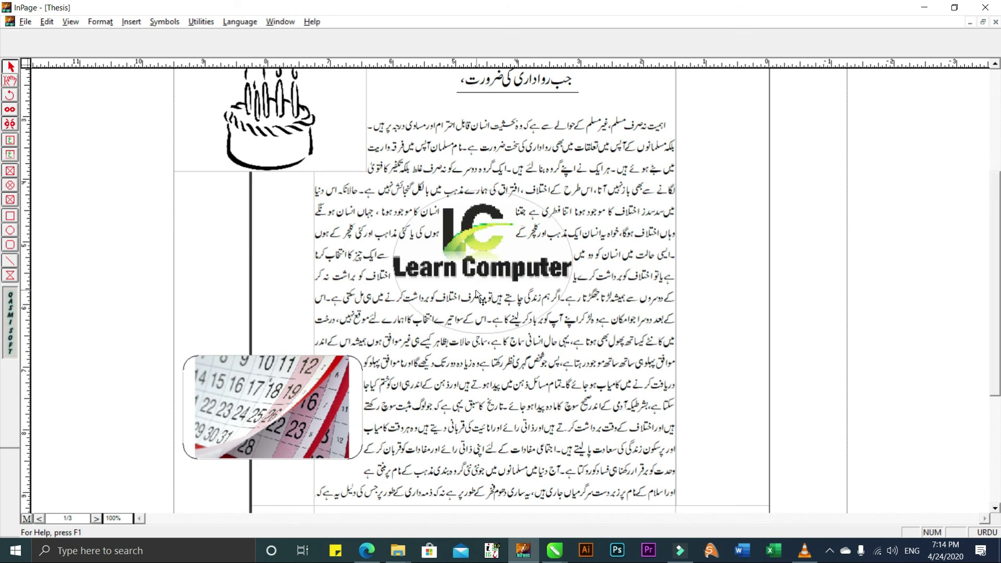
pyautogui.scroll(2, 568, 255)
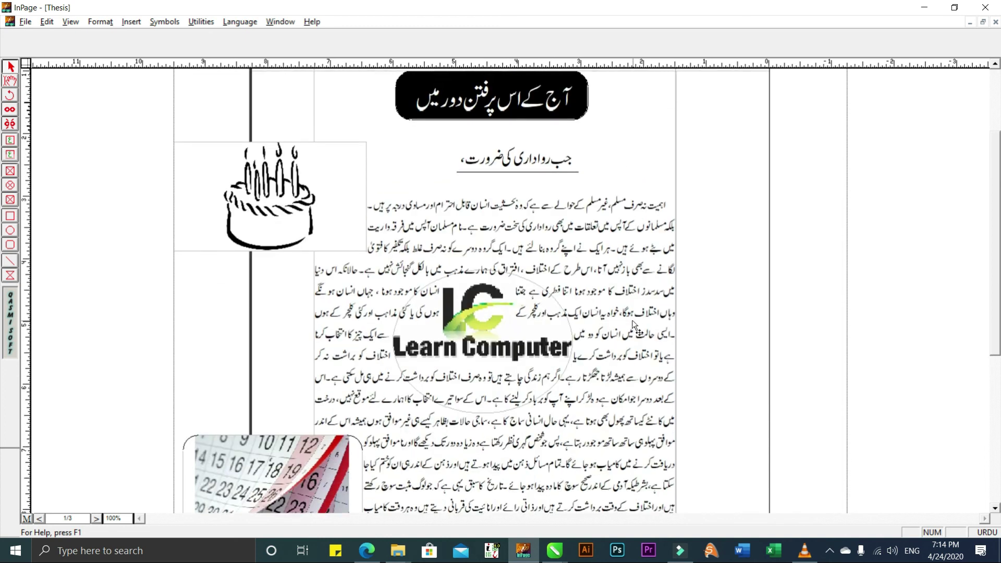
pyautogui.scroll(1, 638, 327)
pyautogui.scroll(-1, 664, 346)
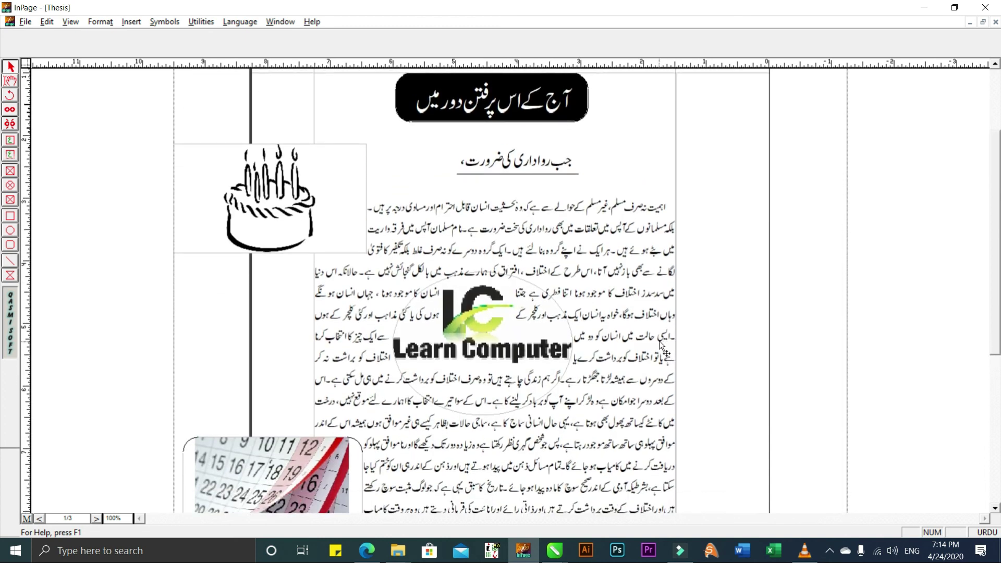